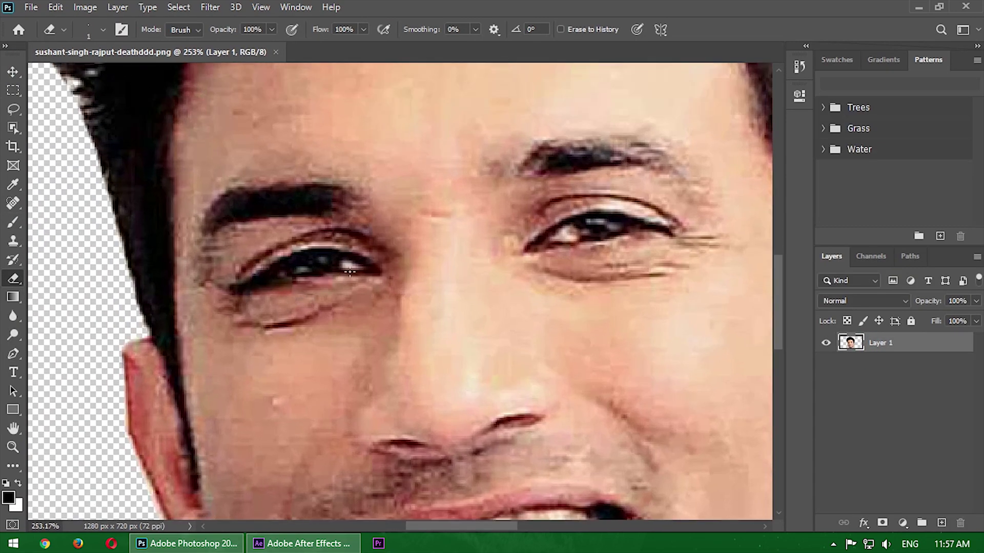
scroll(349, 271, down, 2)
Erase a thin line along the eye's upper lid, then save the face as a PNG copy.
drag(375, 267, 318, 258)
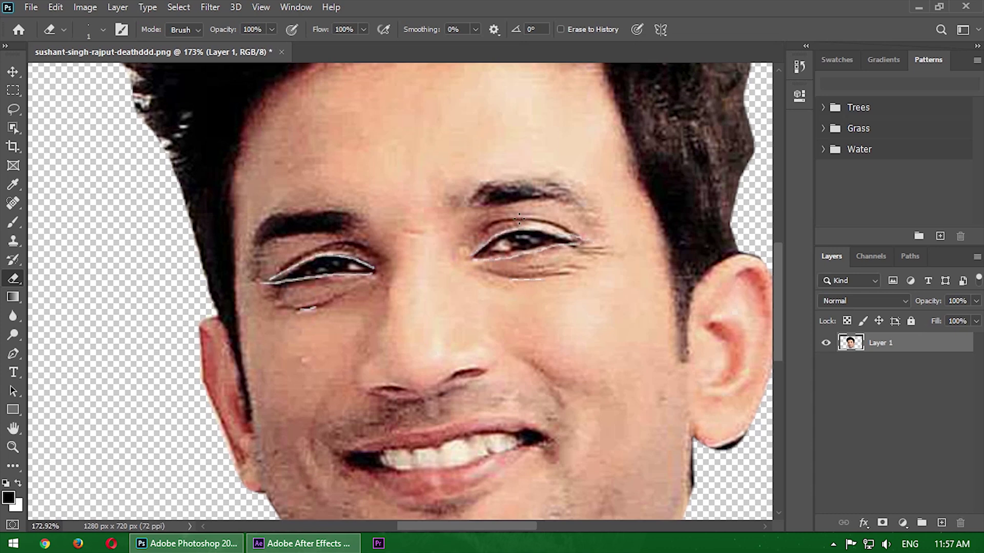
drag(321, 223, 278, 228)
scroll(387, 204, down, 3)
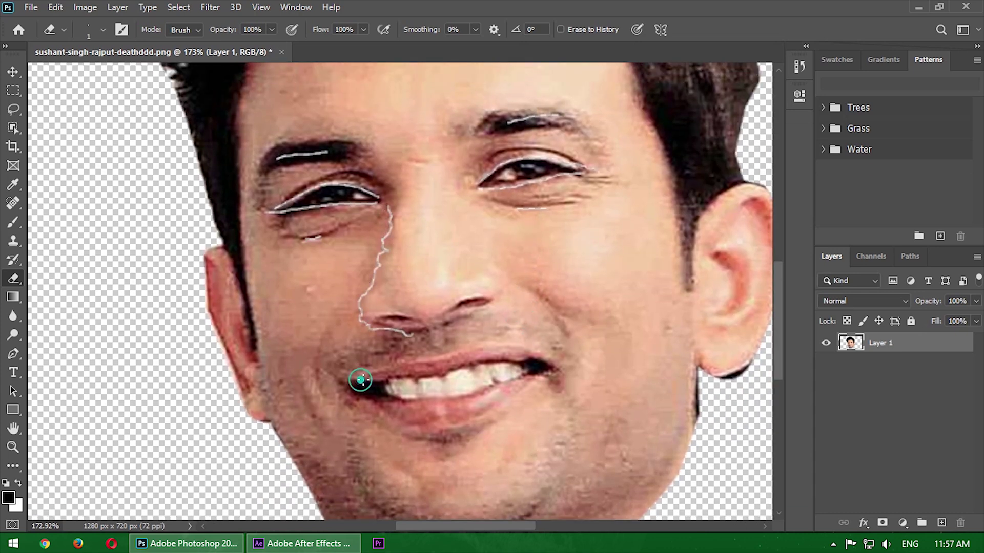
scroll(600, 315, right, 3)
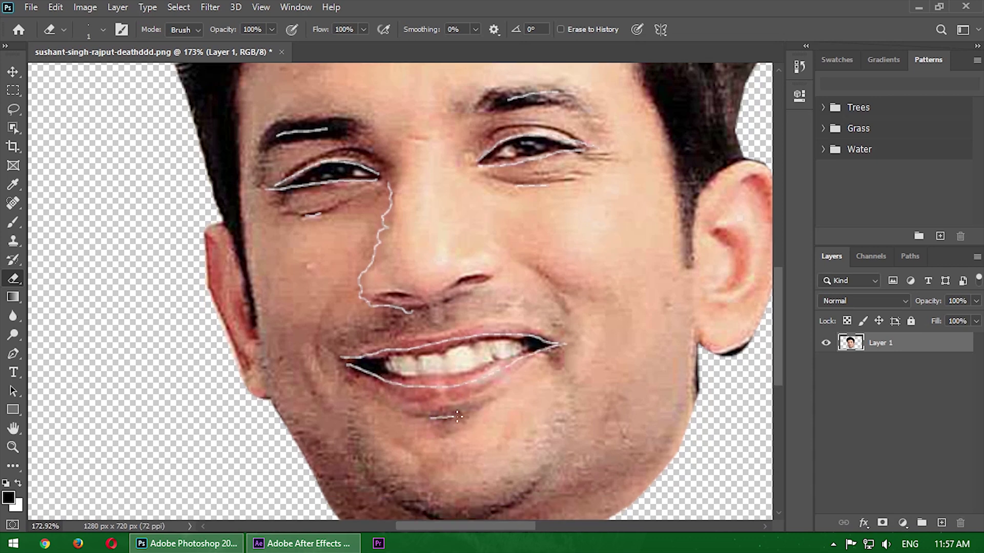
scroll(657, 197, down, 2)
scroll(500, 254, up, 2)
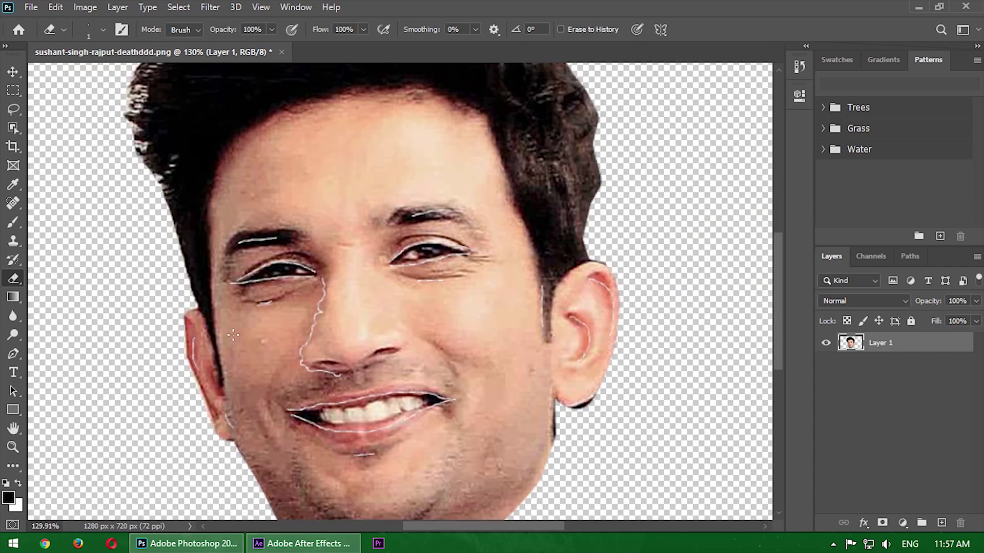
scroll(500, 253, up, 3)
drag(408, 181, 486, 276)
scroll(499, 254, up, 1)
drag(457, 161, 503, 246)
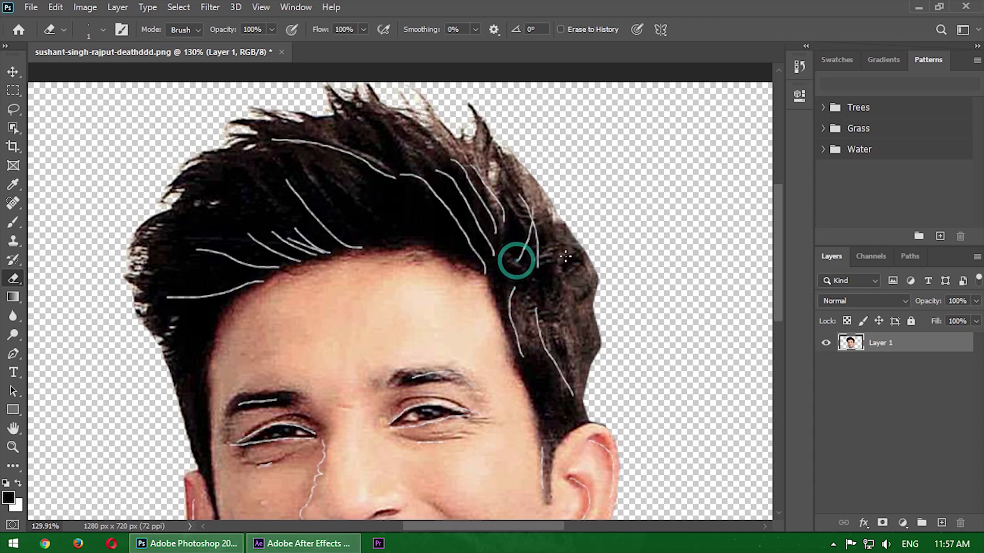
scroll(516, 261, down, 2)
scroll(620, 366, down, 2)
scroll(387, 204, up, 1)
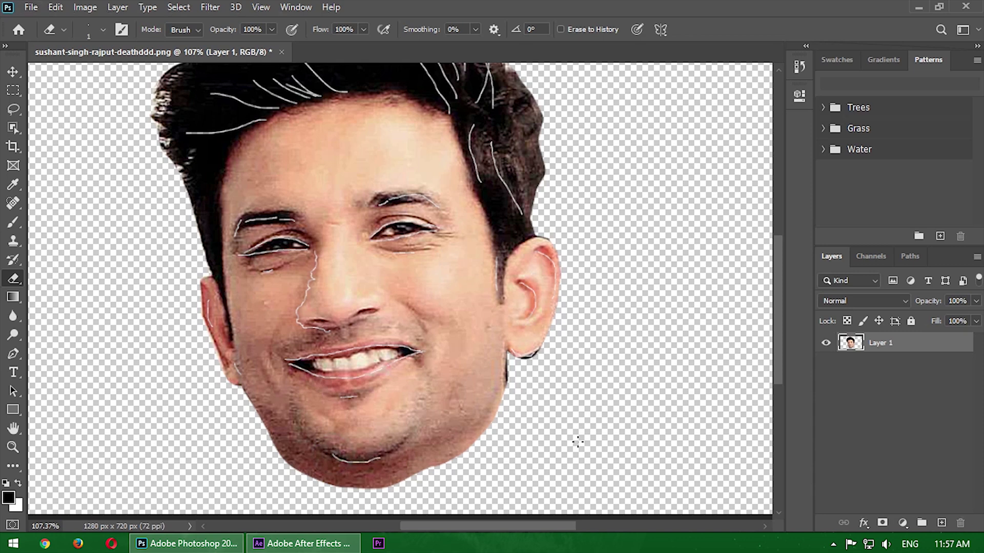
key(ctrl+0)
key(ctrl+shift+s)
click(382, 309)
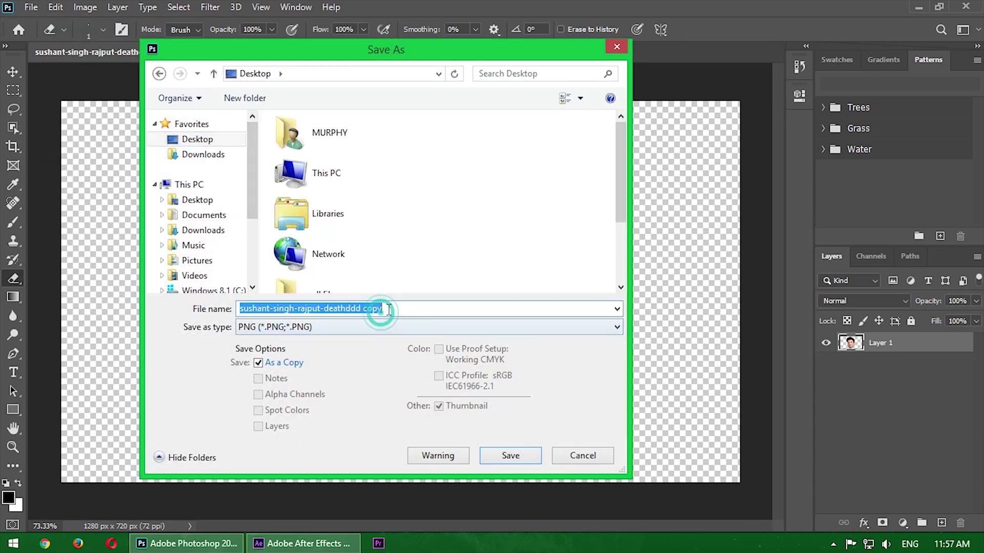
click(510, 456)
click(911, 6)
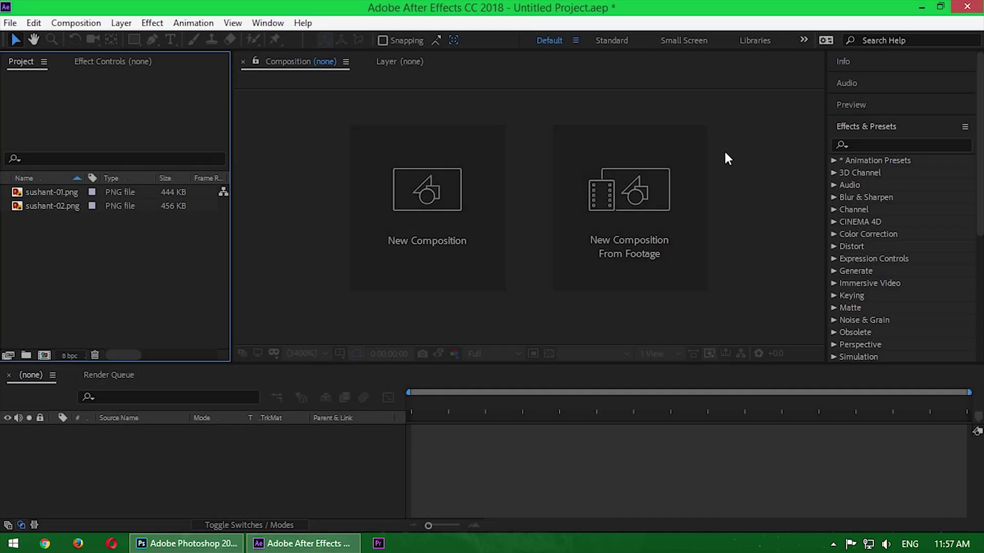
Create a new 1920×1080, 30 fps composition.
click(67, 192)
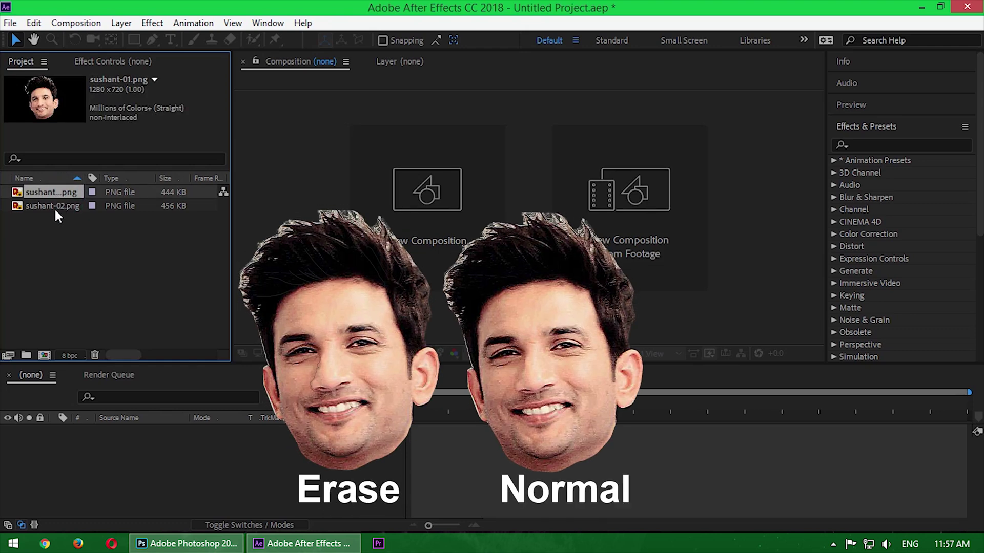
click(55, 193)
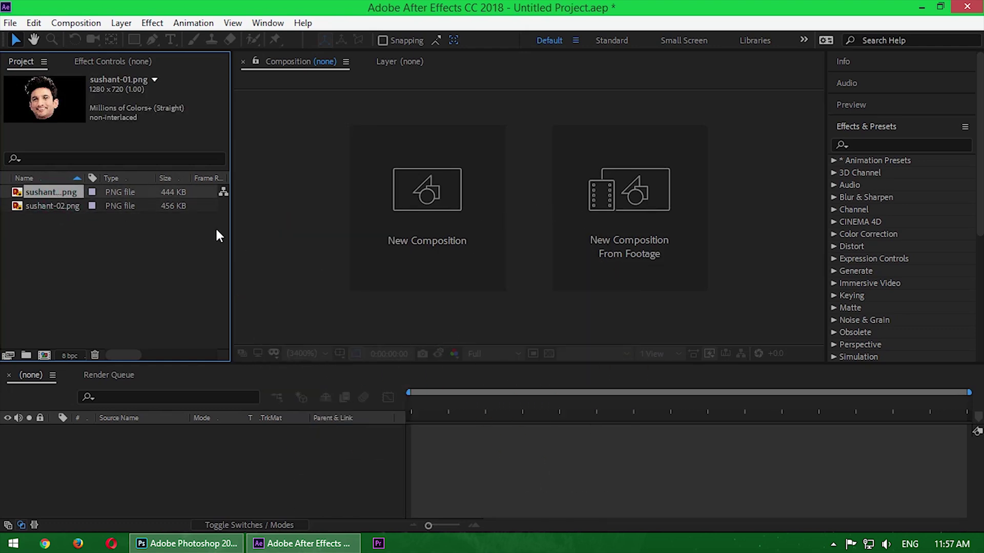
click(435, 220)
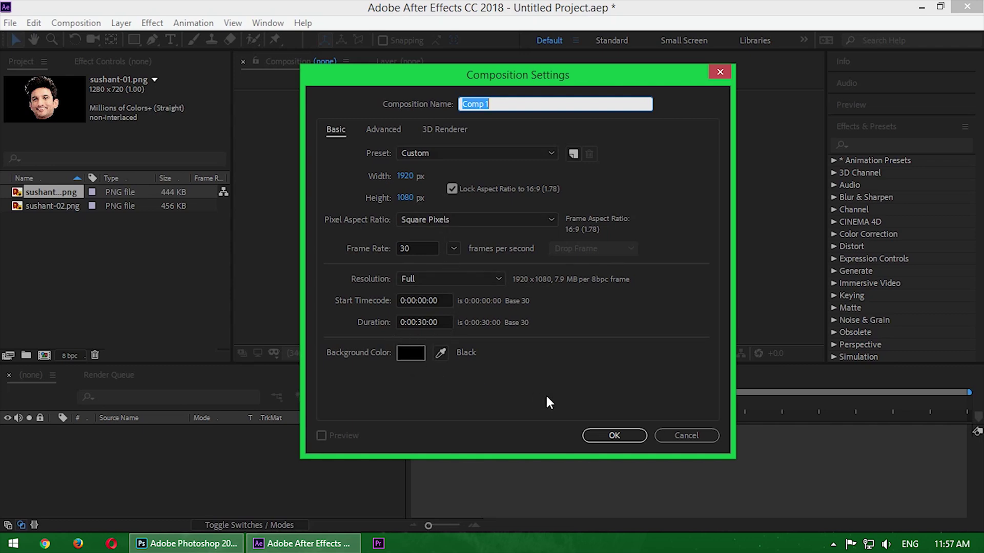
click(614, 435)
Add both face PNGs as layers in Comp 1 and scale the face up in the frame.
click(63, 219)
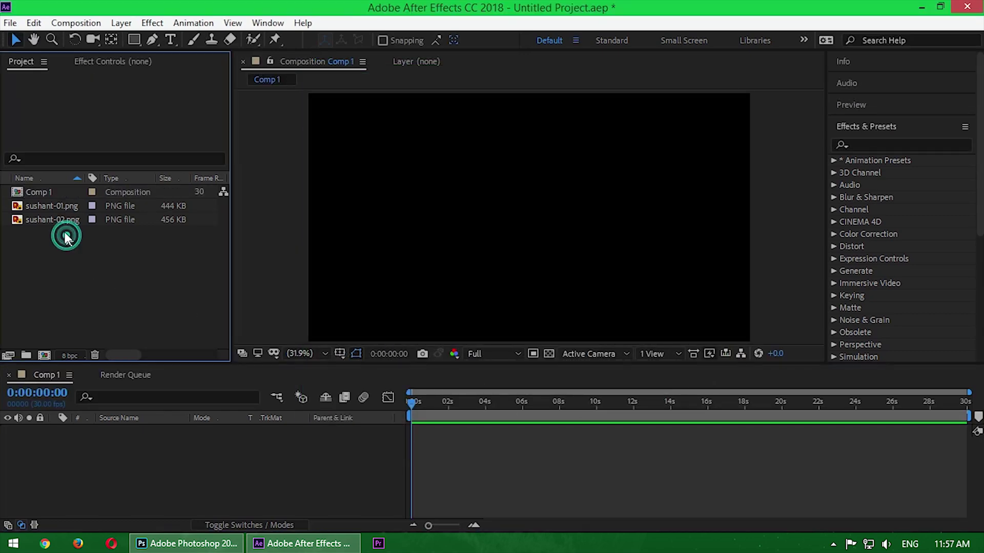
shift+click(33, 205)
drag(32, 206, 124, 447)
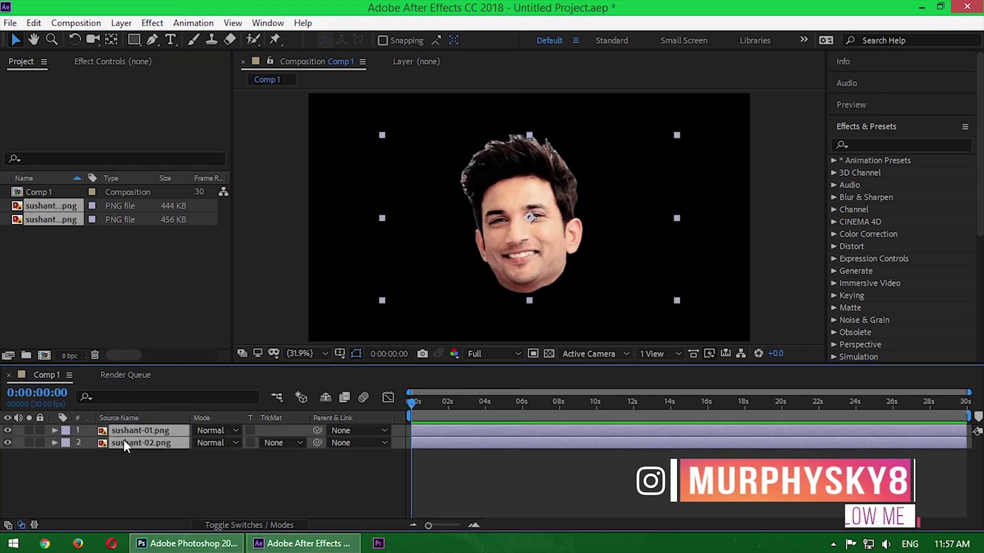
drag(353, 320, 344, 325)
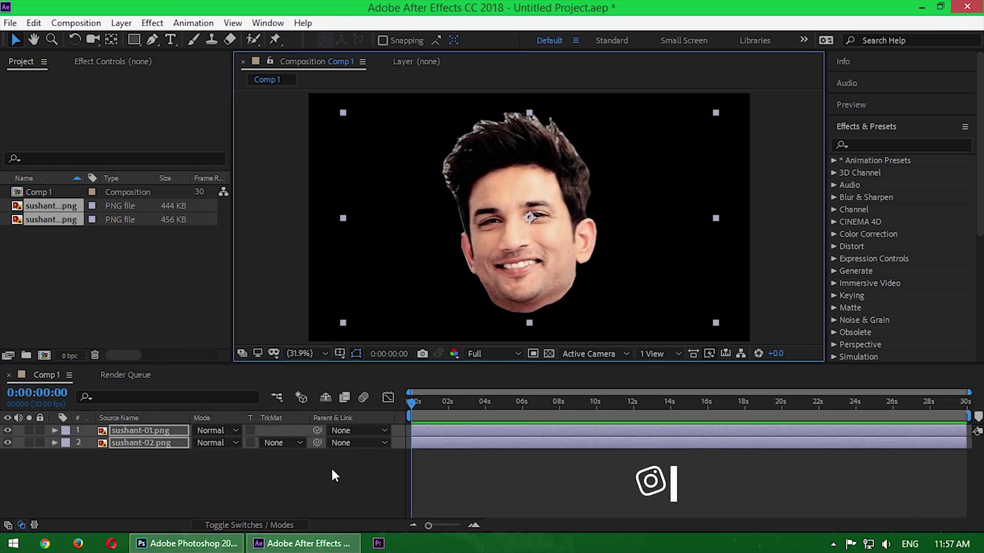
click(358, 483)
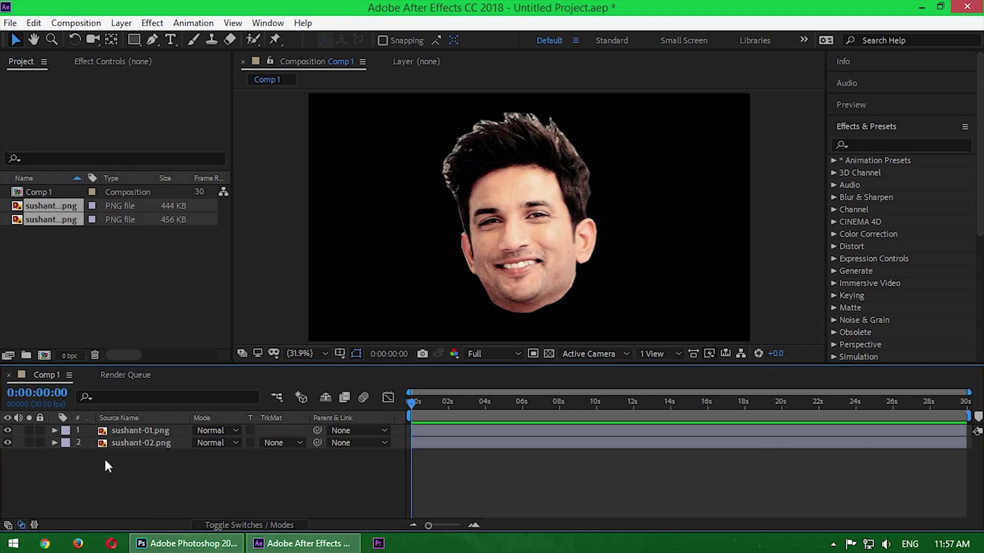
click(128, 433)
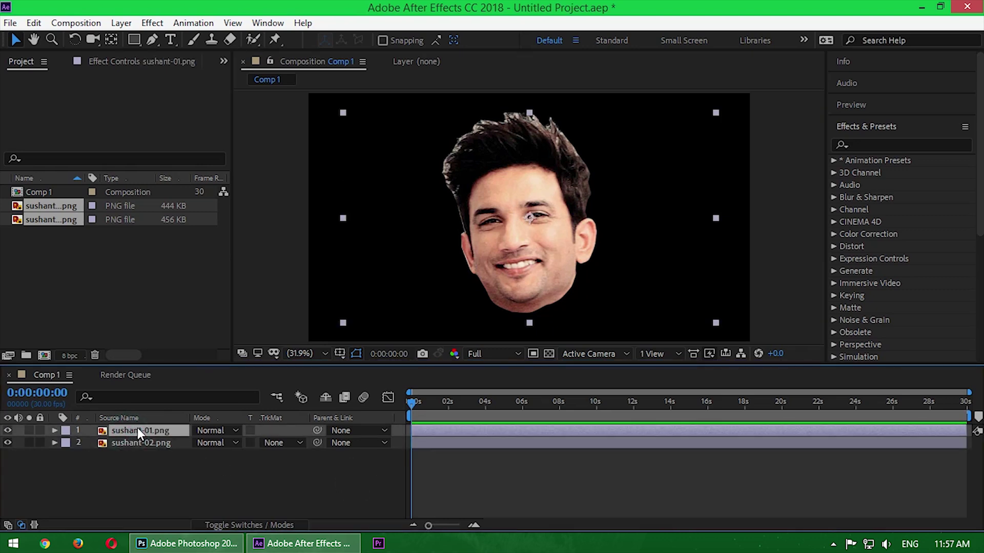
Pre-compose the first face layer, moving all attributes into the new composition.
right_click(137, 428)
click(181, 367)
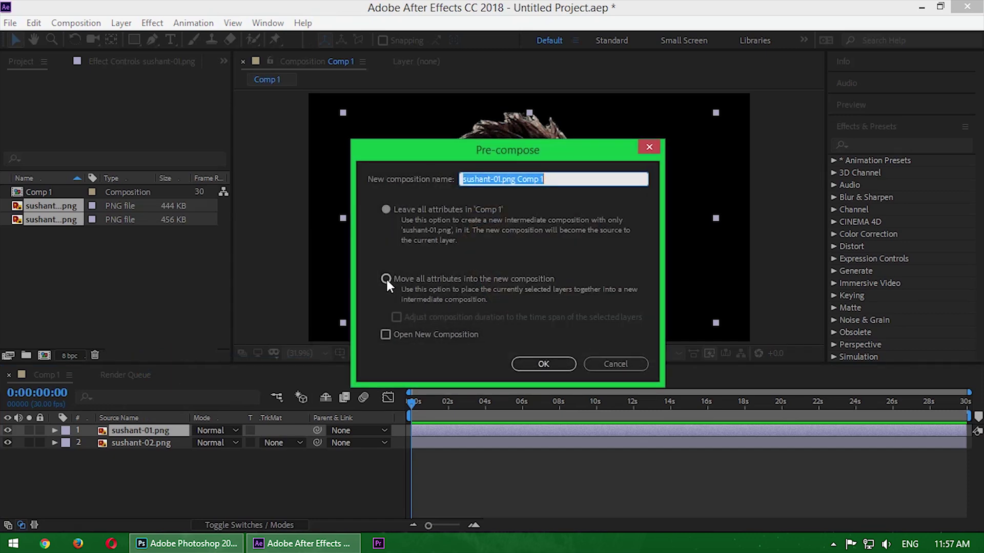
click(386, 280)
click(544, 365)
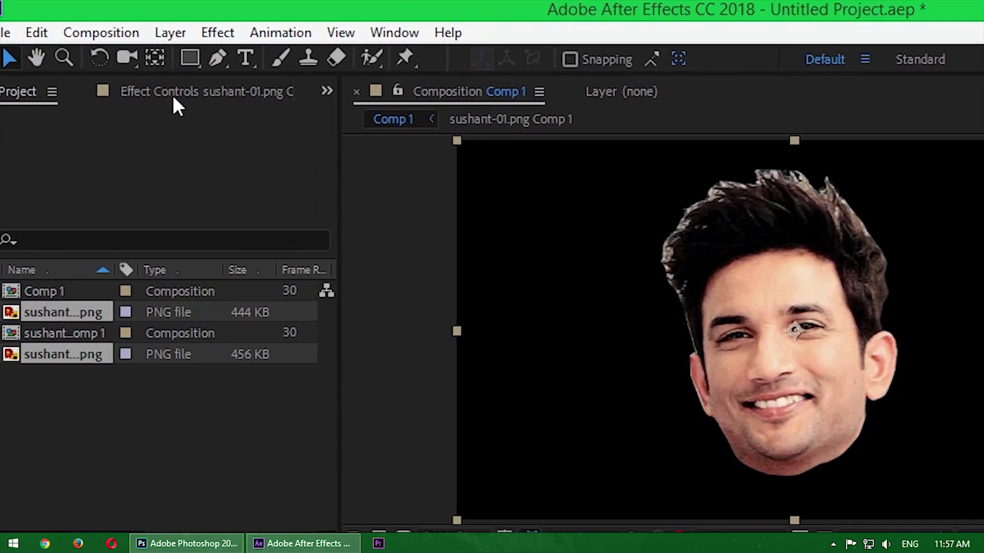
Auto-trace the precomposed layer into masks using the Red channel.
click(177, 36)
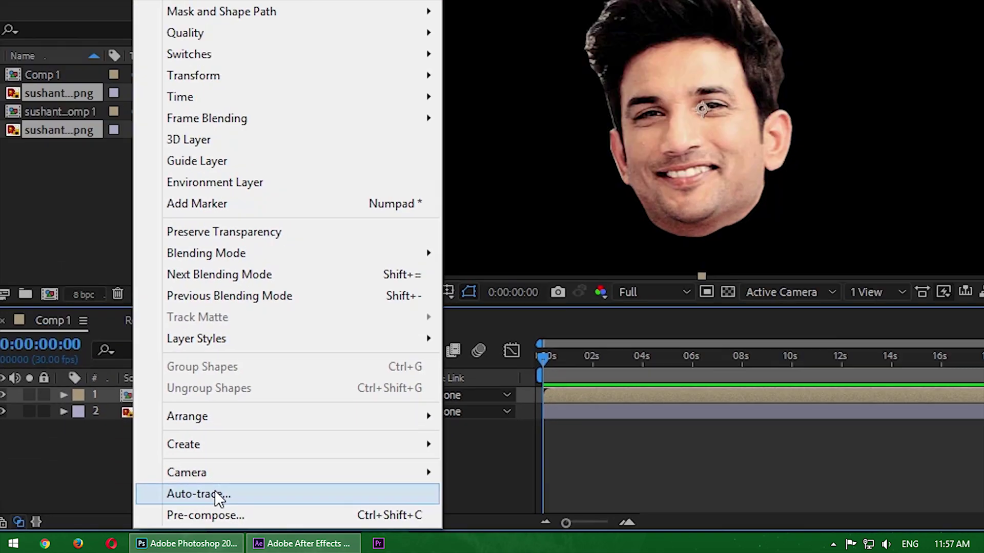
click(215, 490)
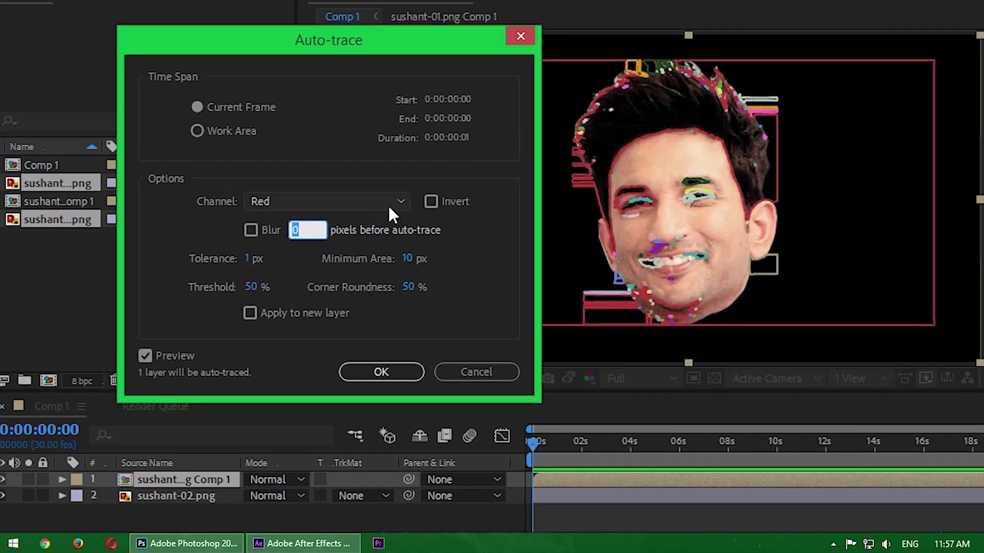
click(398, 201)
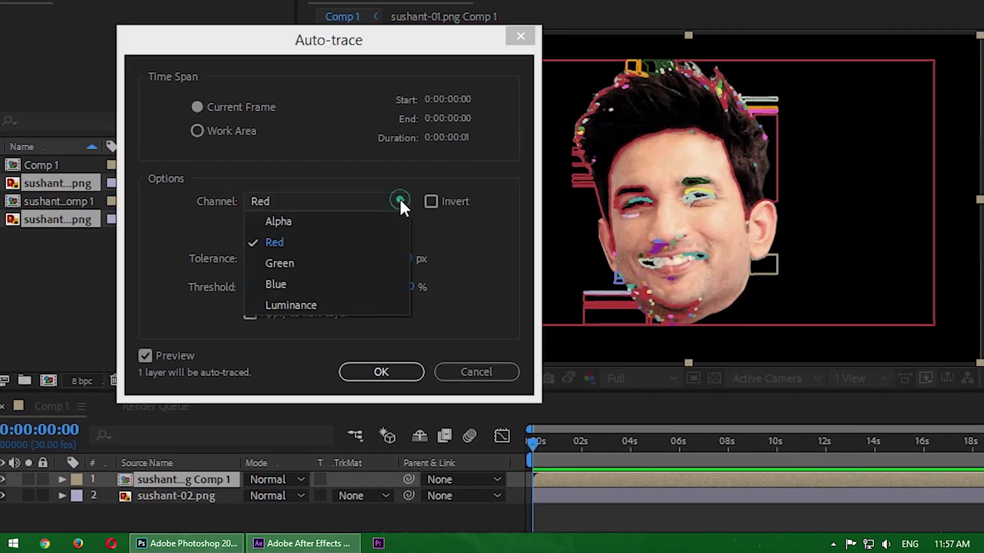
click(290, 228)
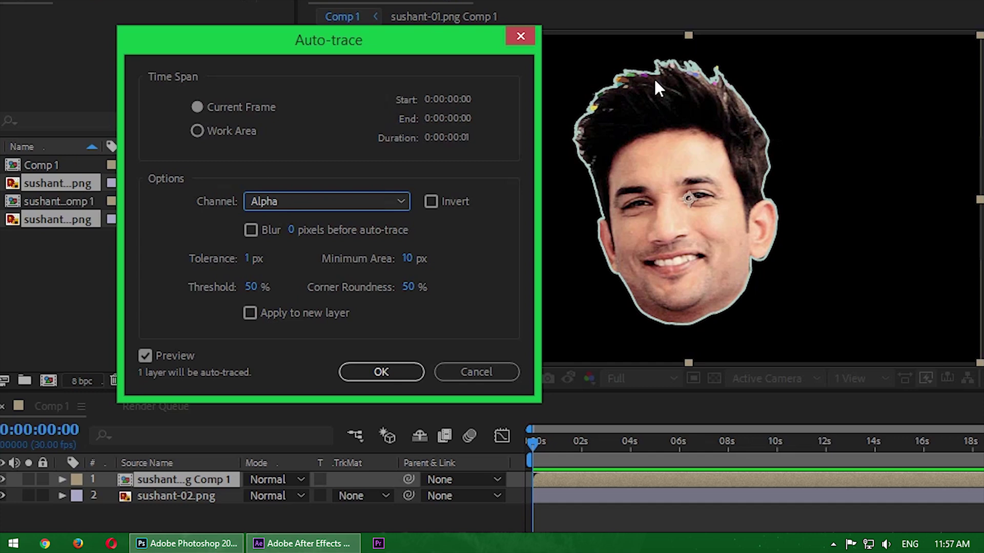
click(394, 200)
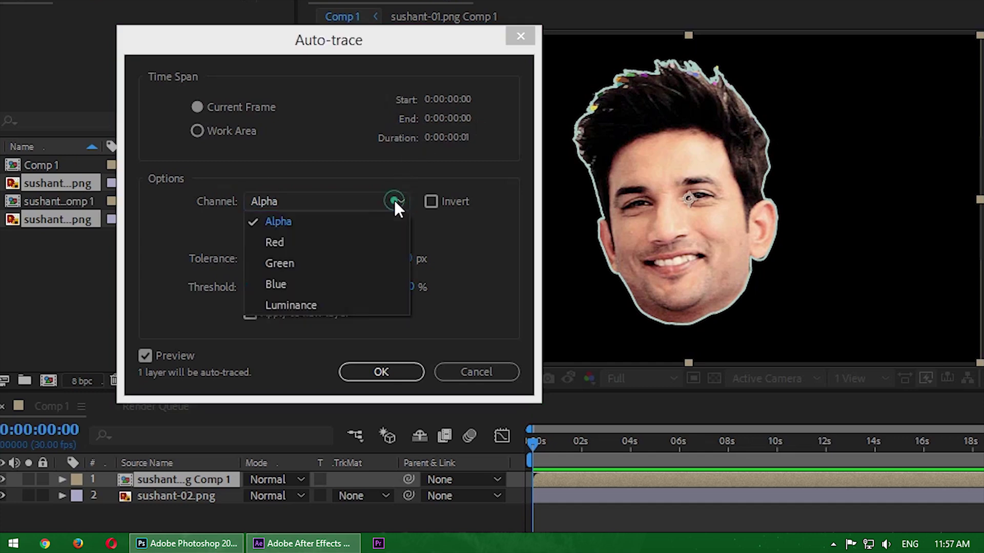
click(297, 242)
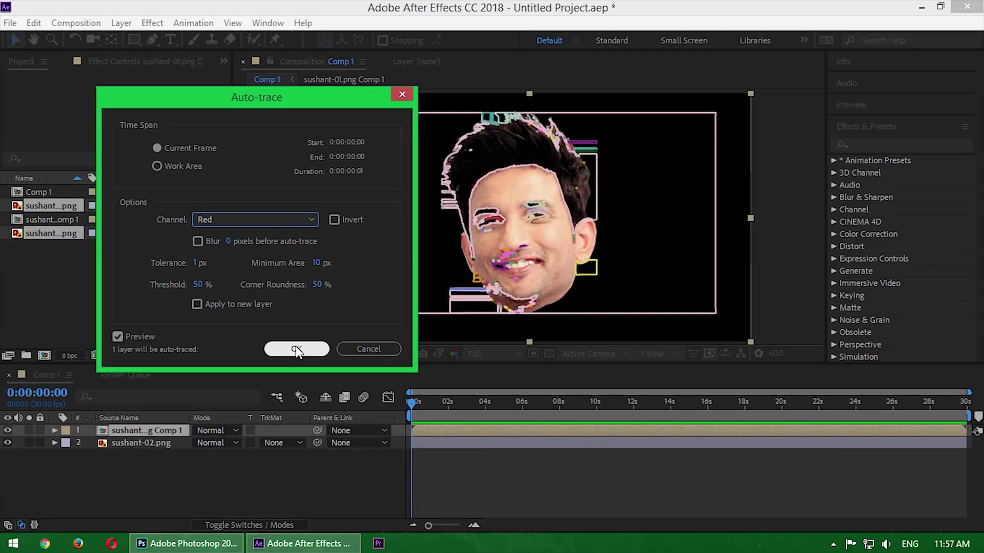
click(300, 347)
Apply Saber to the traced layer and set its Core Type to Layer Masks.
click(308, 488)
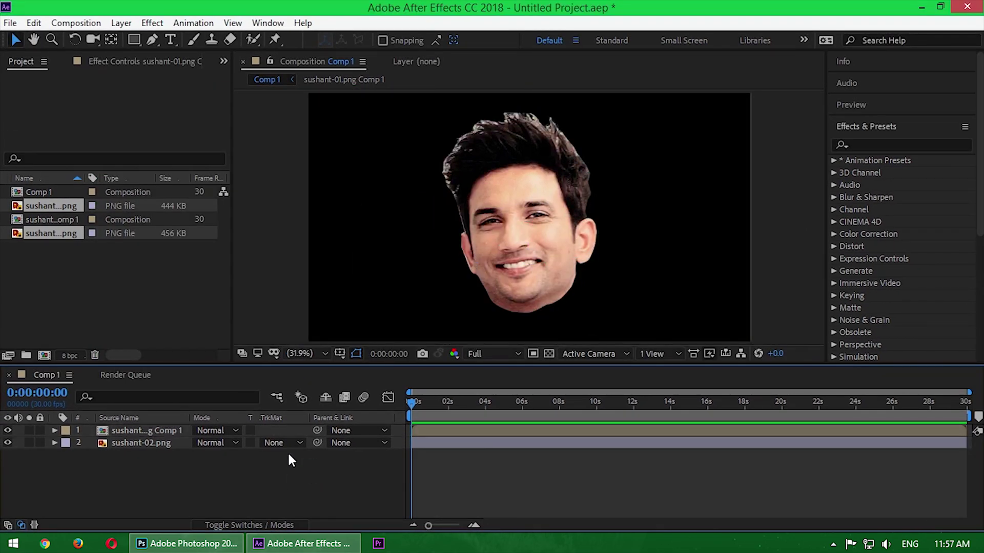
click(150, 431)
click(880, 145)
text(s)
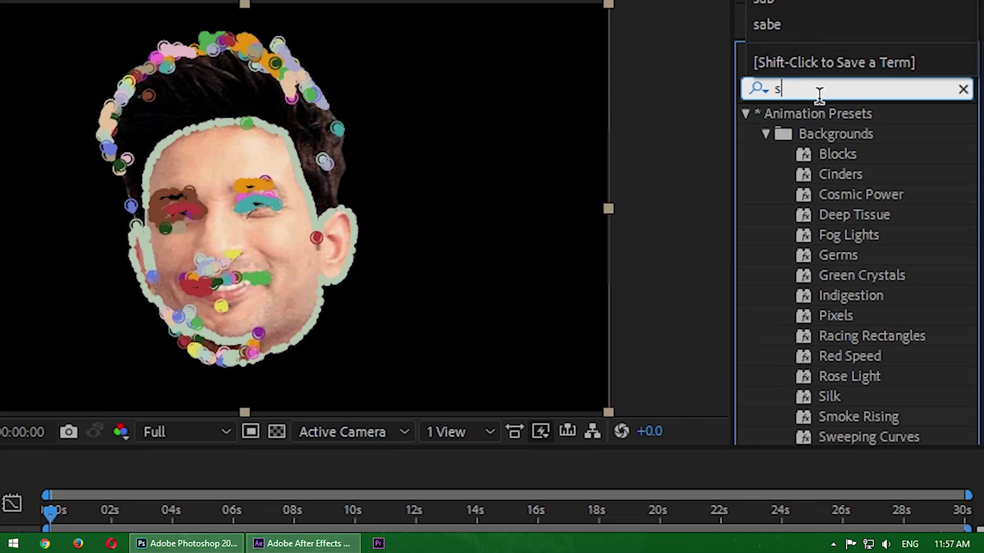
text(aber)
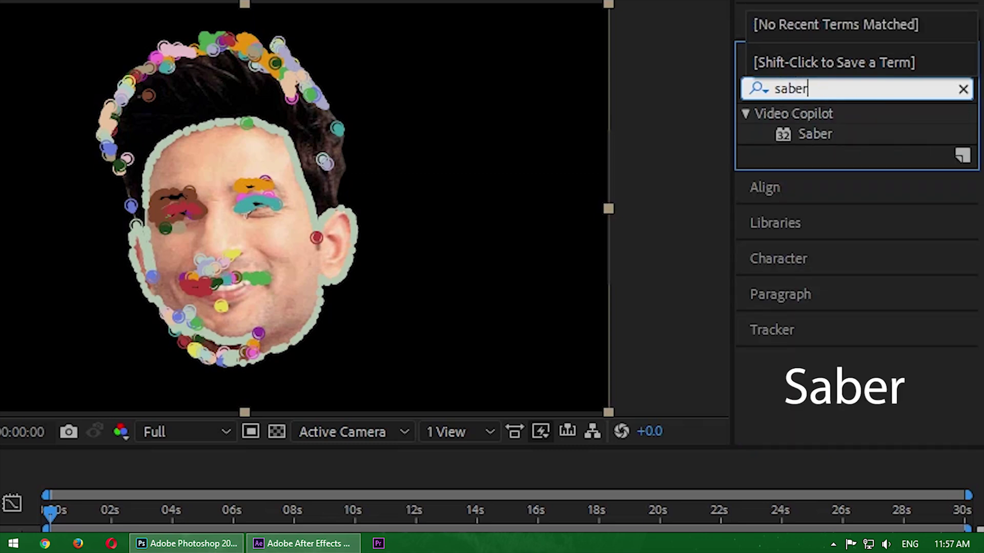
mouse_move(811, 135)
mouse_down()
mouse_move(814, 255)
mouse_move(137, 429)
mouse_up()
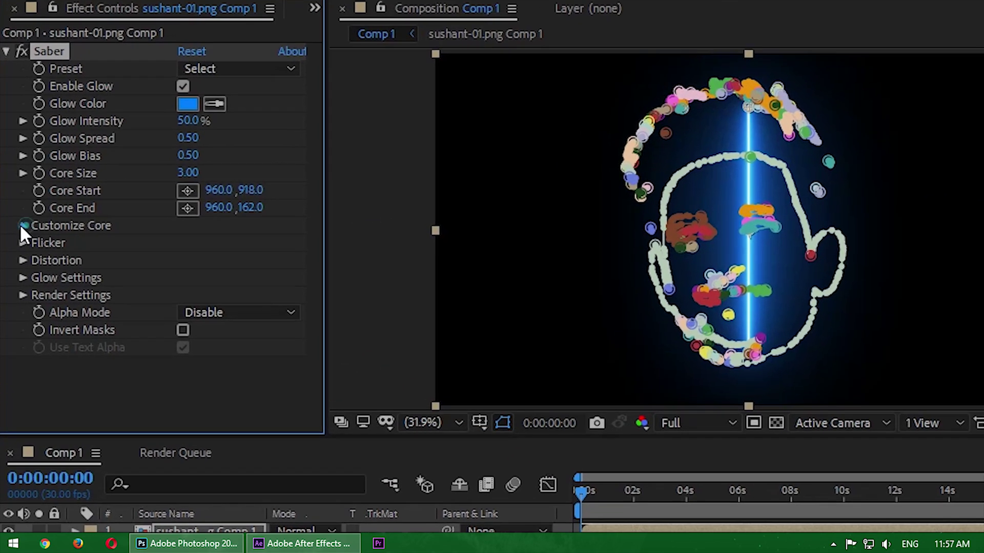
click(20, 223)
click(231, 217)
click(239, 258)
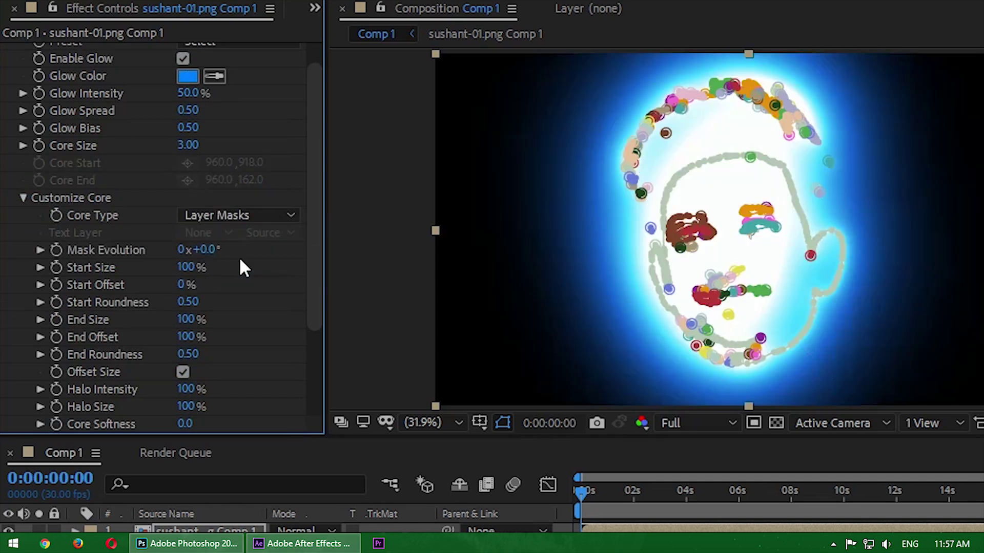
scroll(311, 172, up, 2)
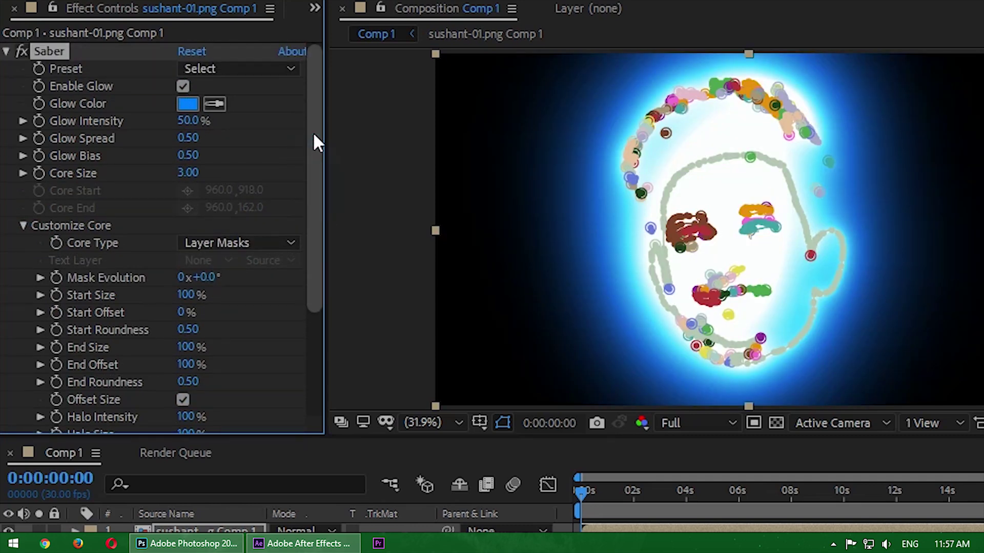
Switch Saber to the Electric preset and change the glow colour to red.
click(294, 72)
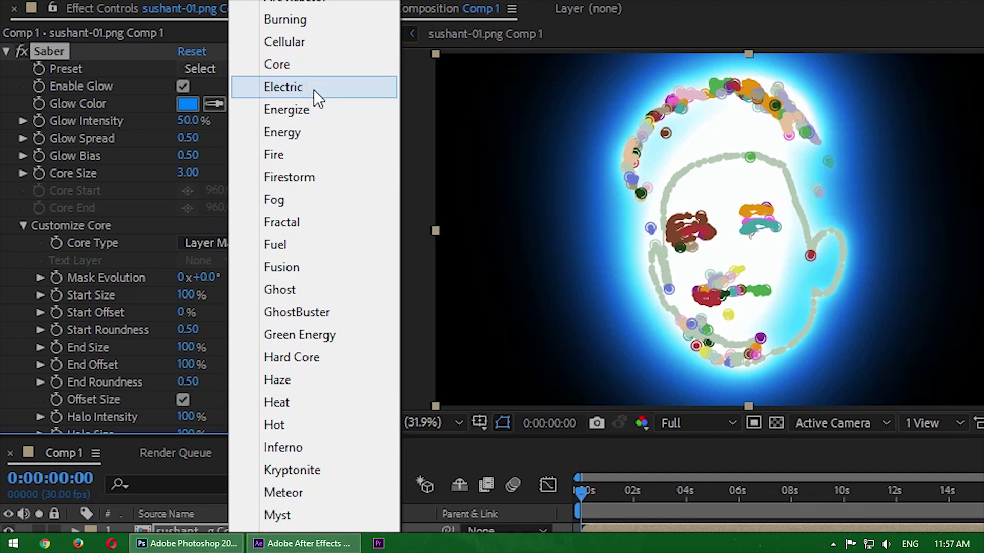
click(305, 88)
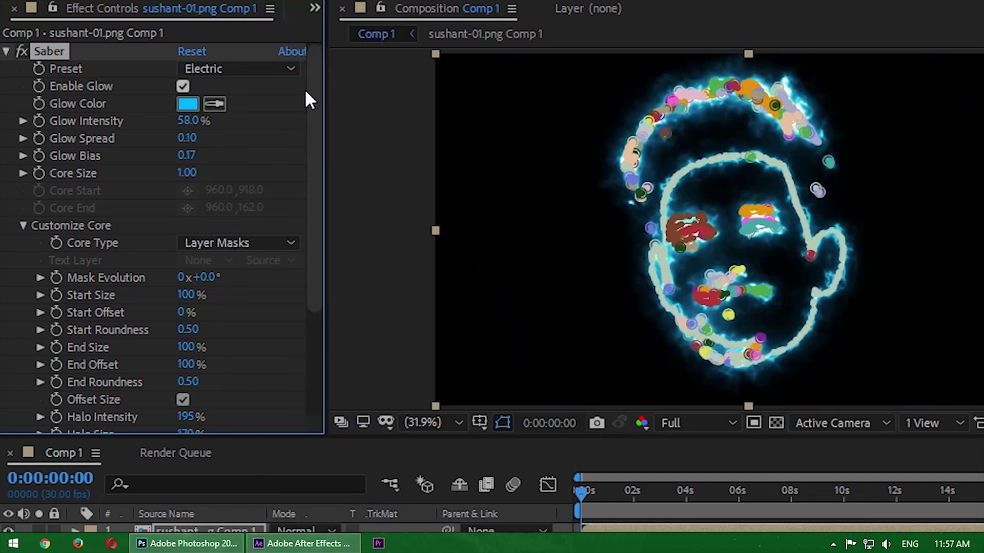
click(761, 207)
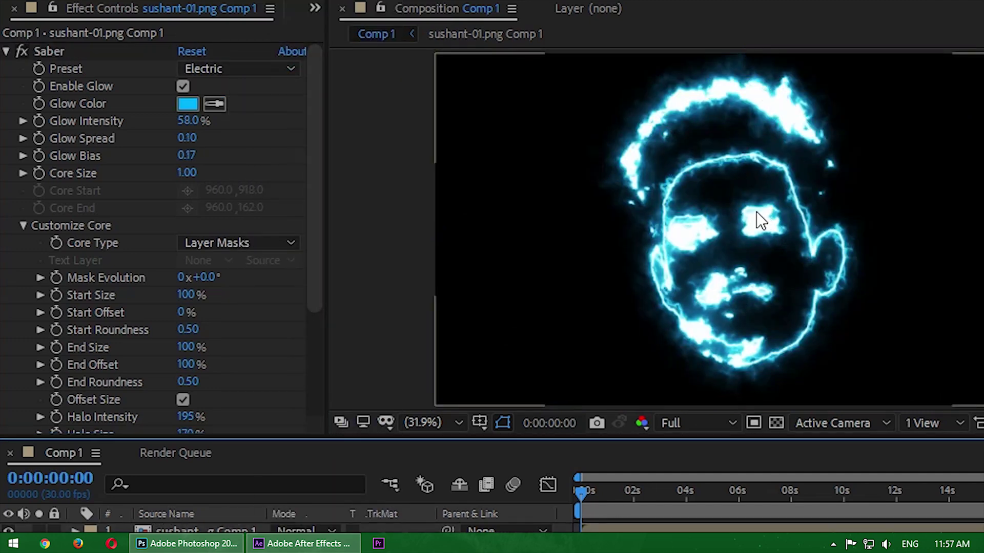
click(186, 103)
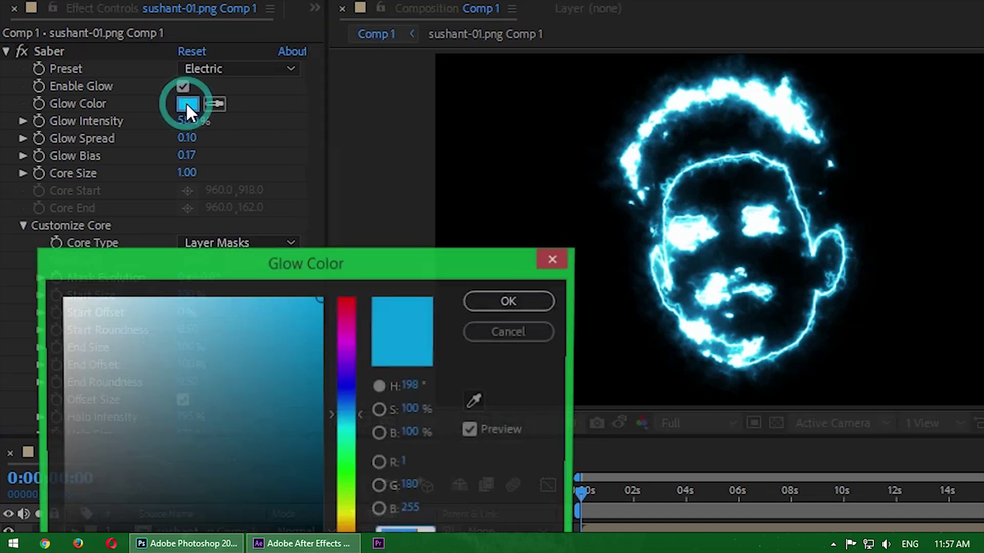
drag(353, 316, 352, 275)
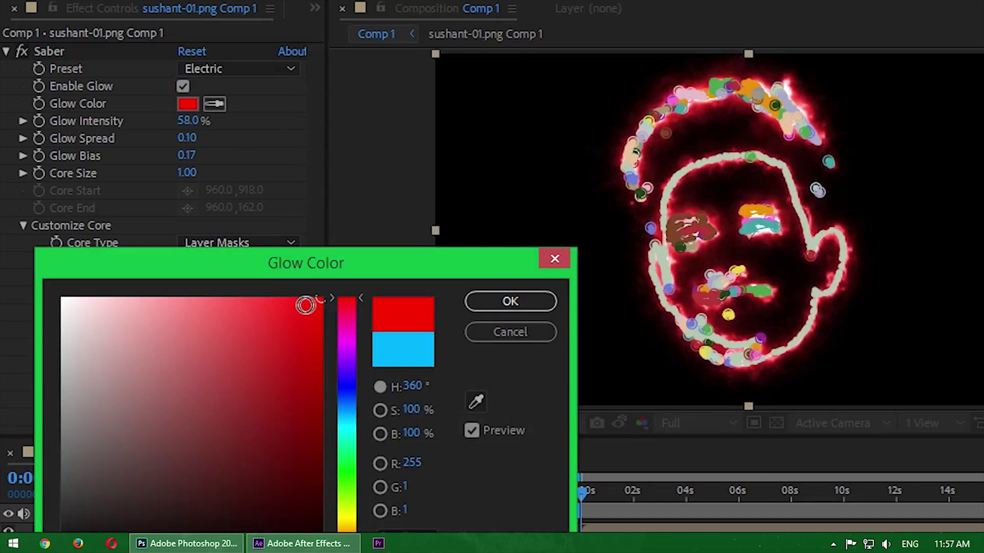
click(510, 301)
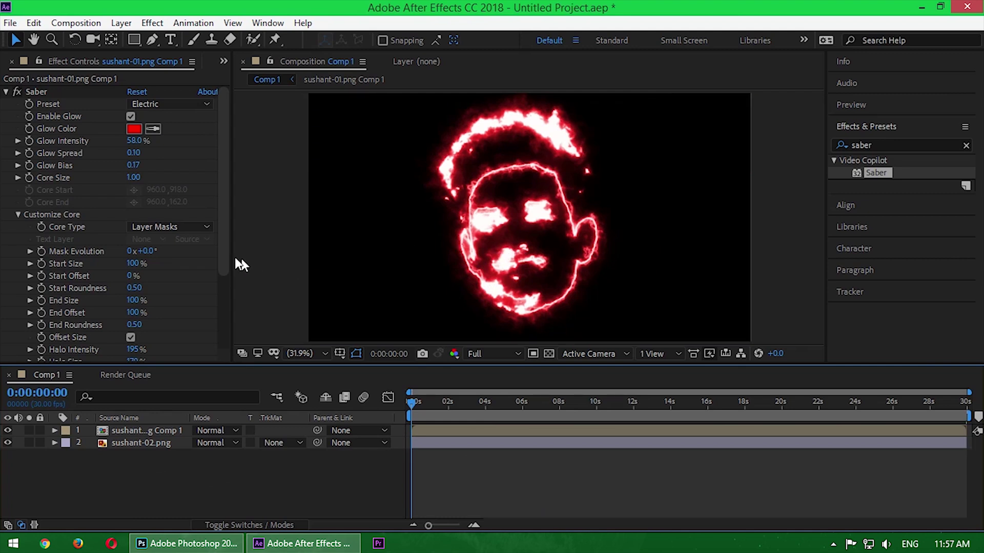
drag(221, 248, 223, 284)
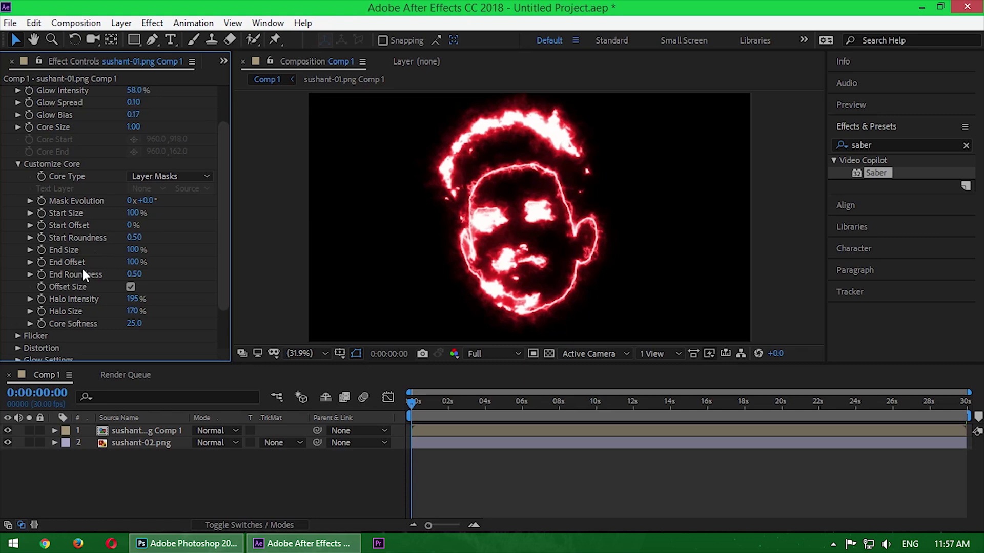
Expand the face layer's Saber Customize Core properties in the timeline.
click(143, 432)
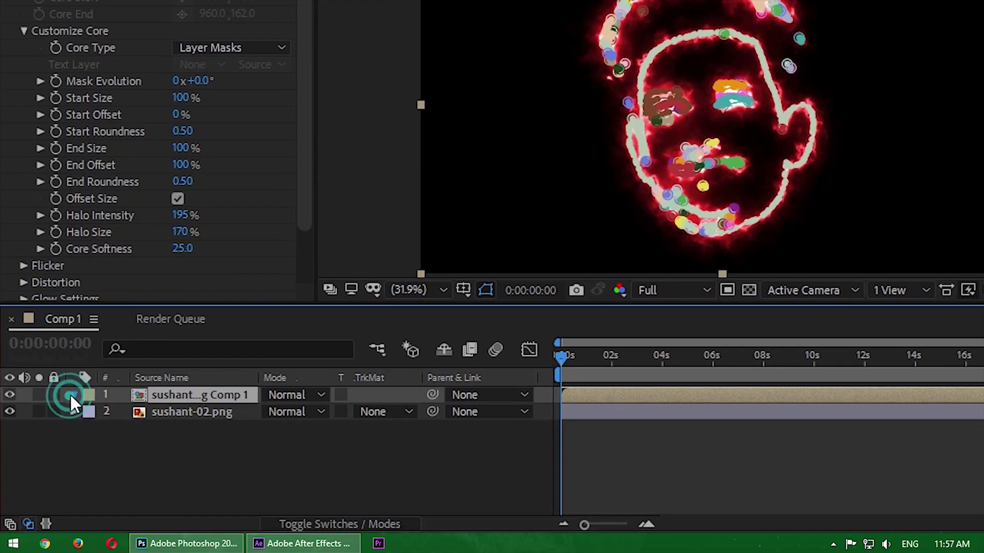
click(54, 430)
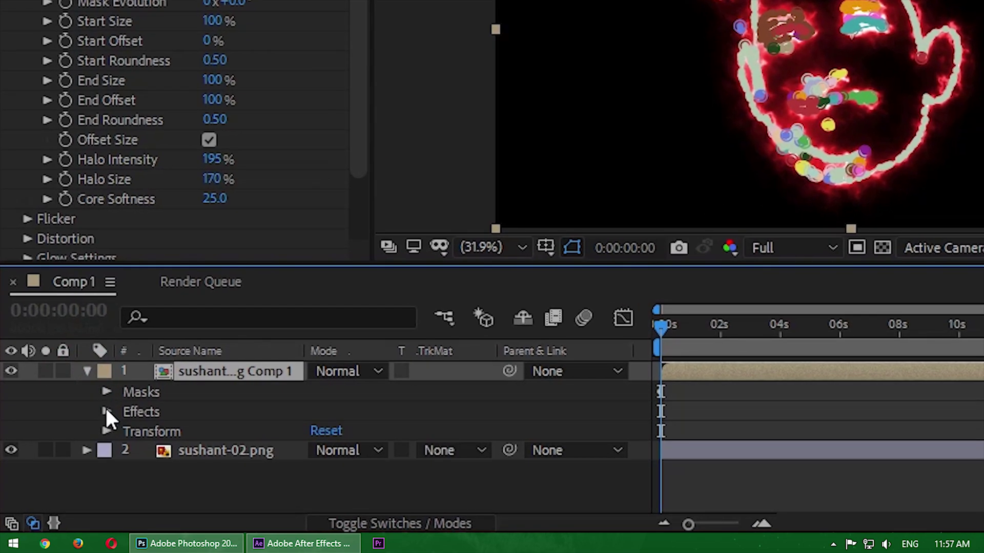
click(106, 412)
click(126, 432)
scroll(223, 449, down, 5)
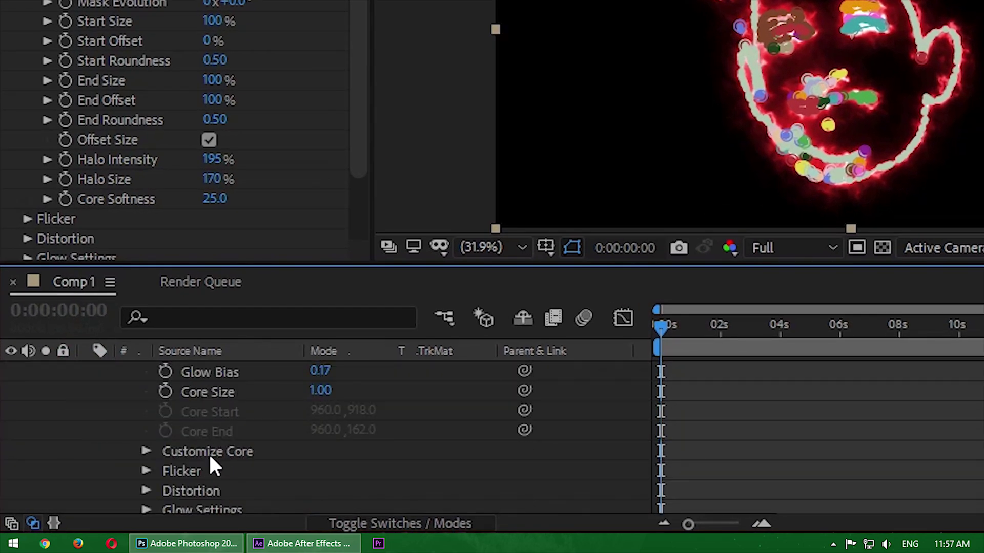
click(209, 457)
scroll(230, 430, down, 3)
click(144, 391)
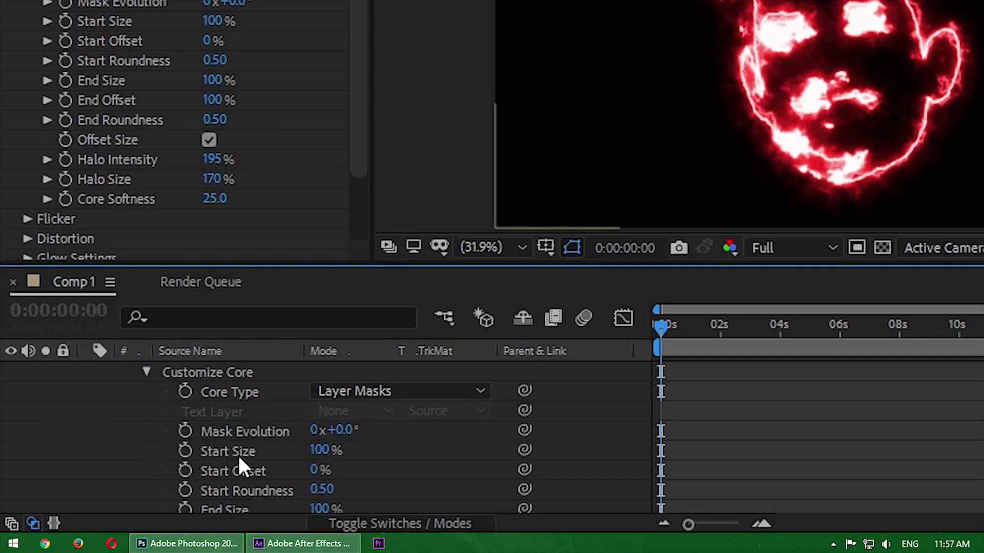
scroll(384, 462, down, 3)
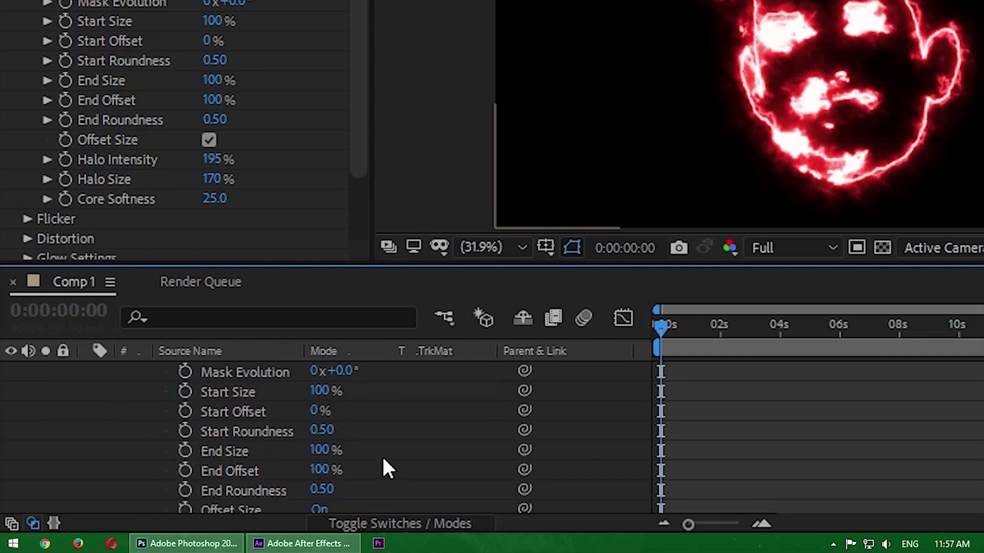
Keyframe Start Offset at 0% at the start and 18% around frame 8.
click(185, 411)
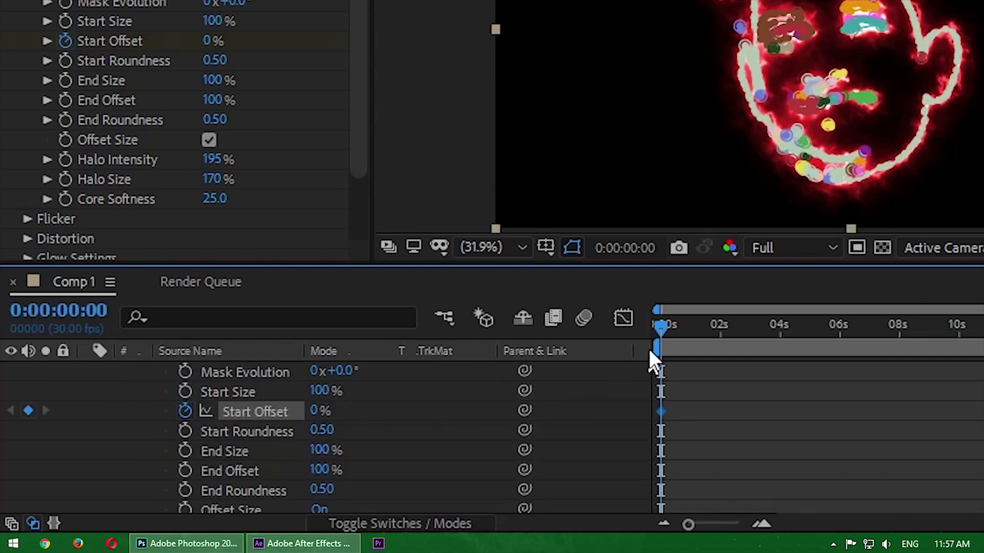
drag(663, 323, 680, 327)
drag(688, 524, 723, 525)
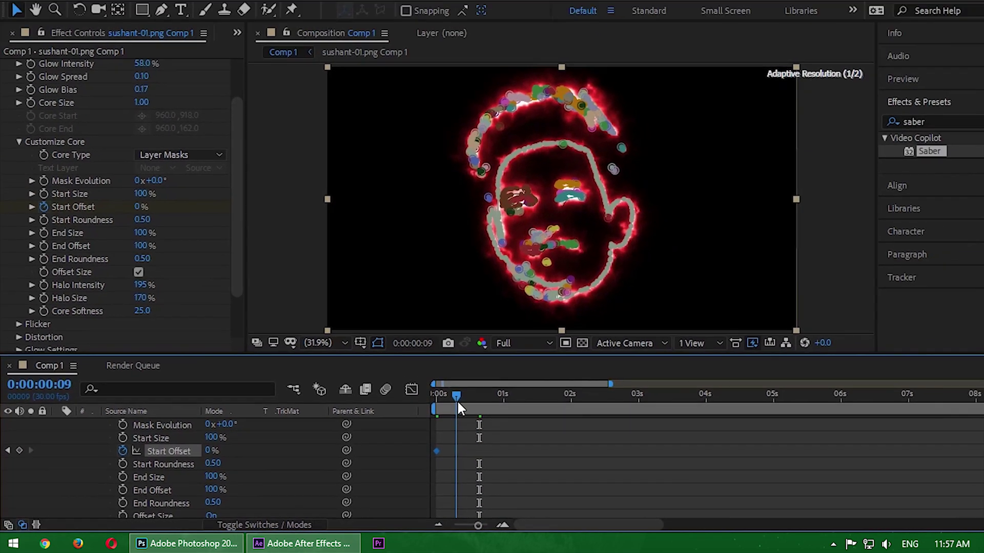
drag(714, 326, 432, 413)
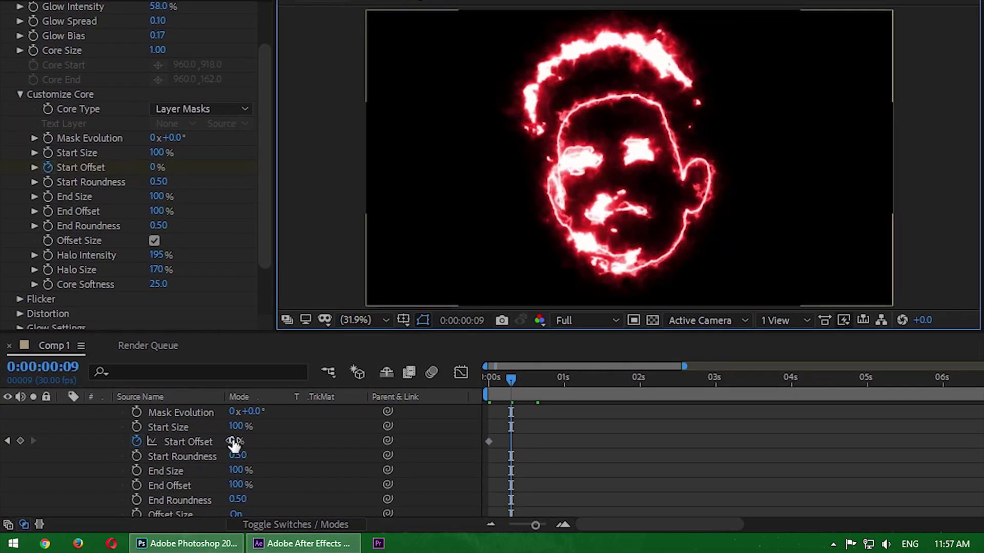
click(234, 444)
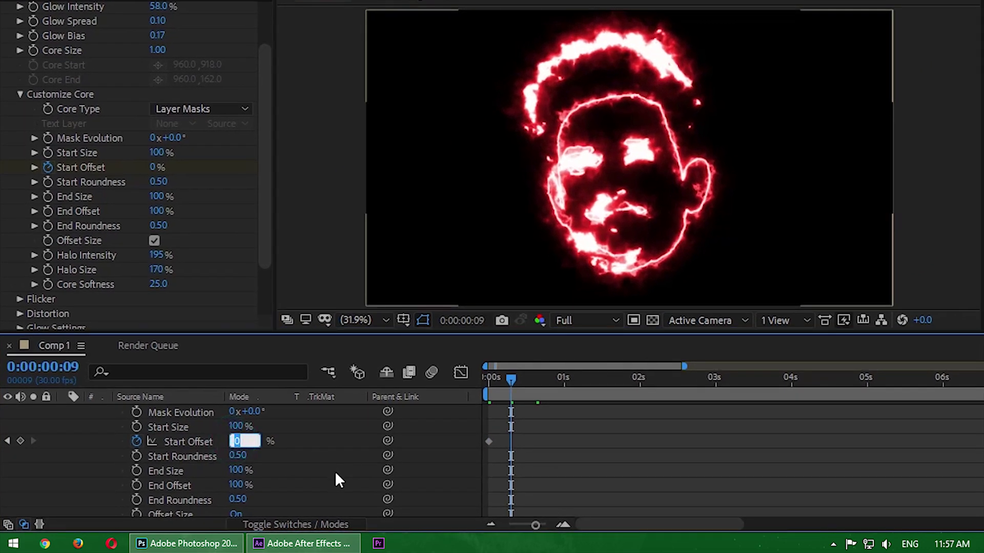
text(18)
key(Return)
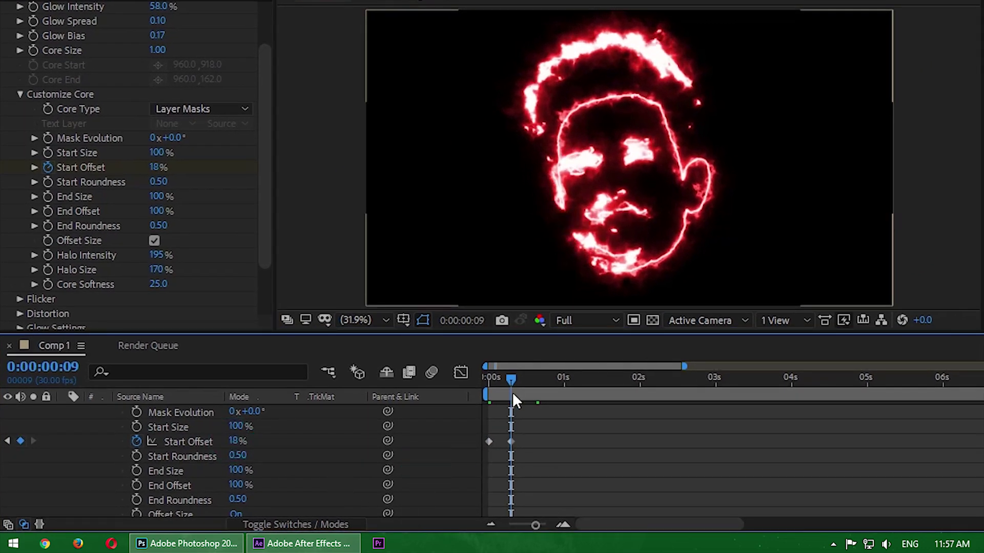
Set Start Offset to 100% at frame 16 and preview the draw-on.
click(507, 441)
mouse_move(508, 379)
mouse_down()
mouse_move(486, 385)
mouse_move(529, 385)
mouse_up()
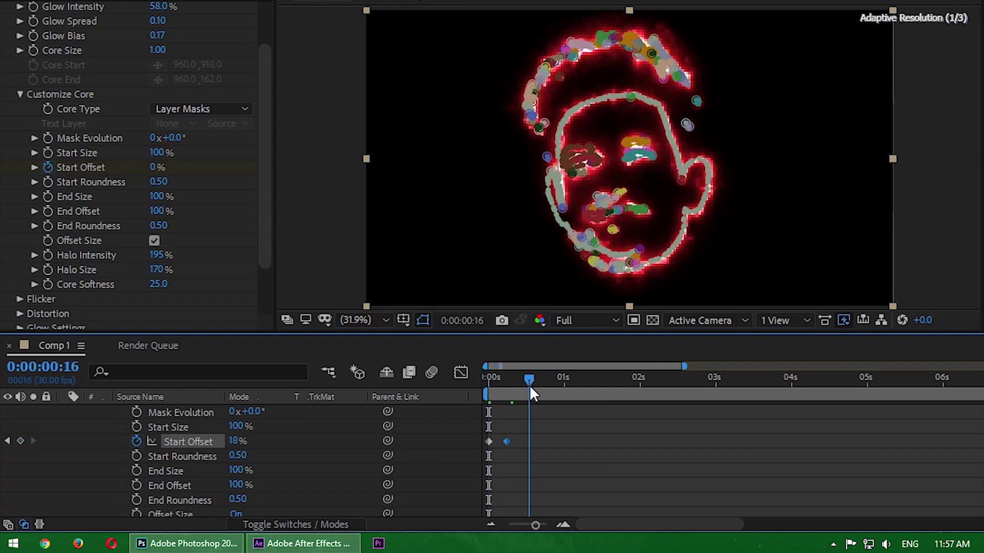
click(236, 442)
text(100)
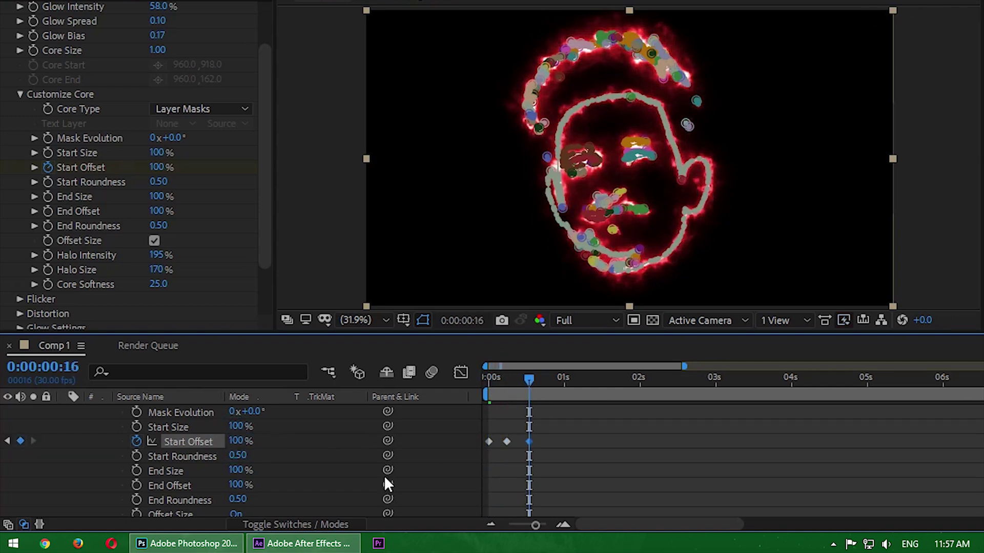
drag(510, 378, 469, 386)
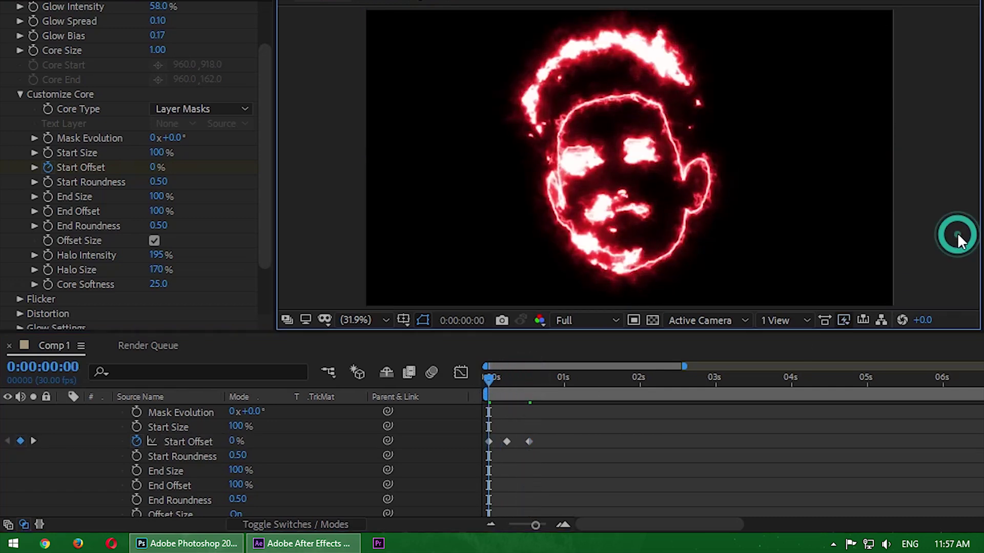
key(space)
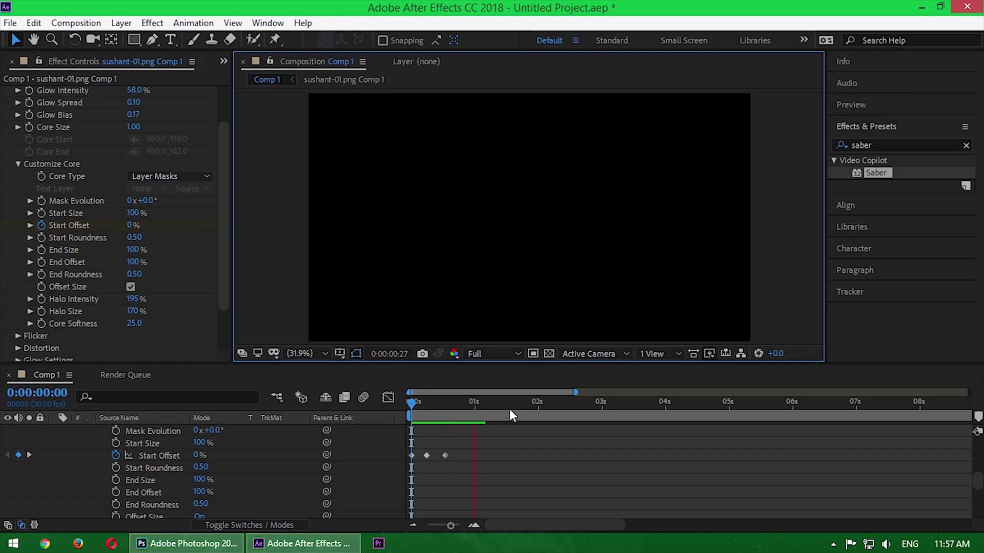
click(409, 403)
mouse_move(465, 408)
mouse_down()
mouse_move(423, 407)
mouse_move(445, 410)
mouse_move(407, 412)
mouse_move(236, 483)
mouse_up()
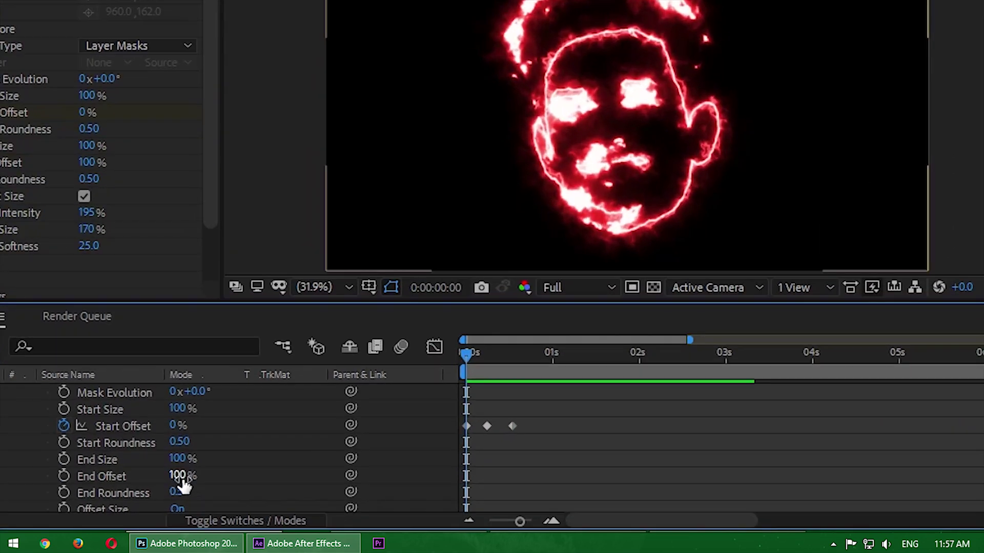
Keyframe End Offset at 0% at the start and 30% around frame 7.
click(68, 476)
drag(173, 477, 78, 474)
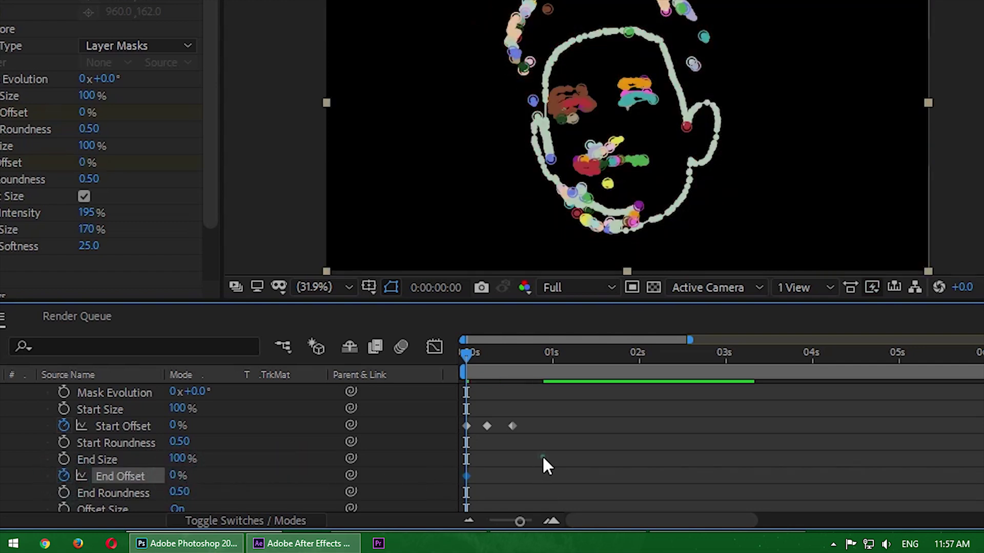
drag(466, 357, 487, 363)
click(174, 477)
text(30)
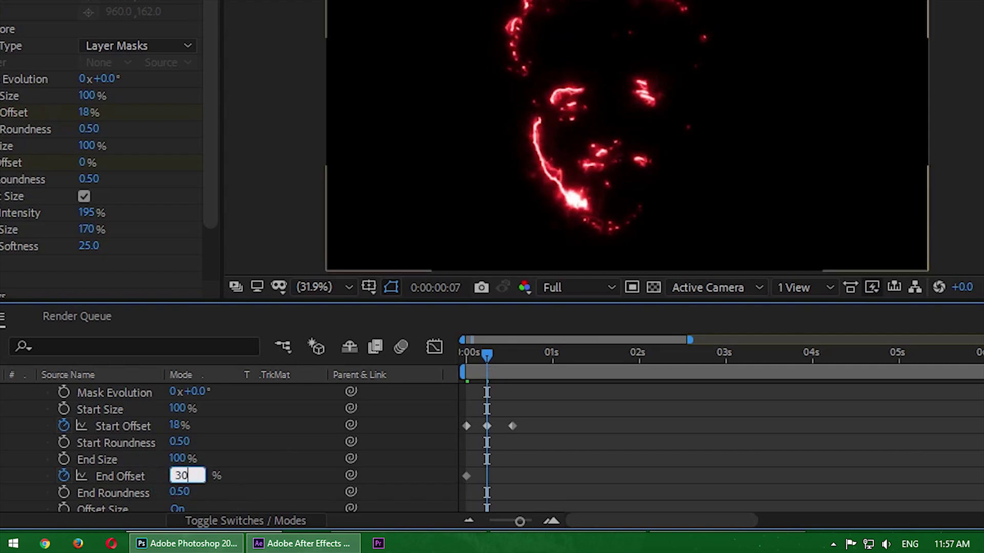
key(Return)
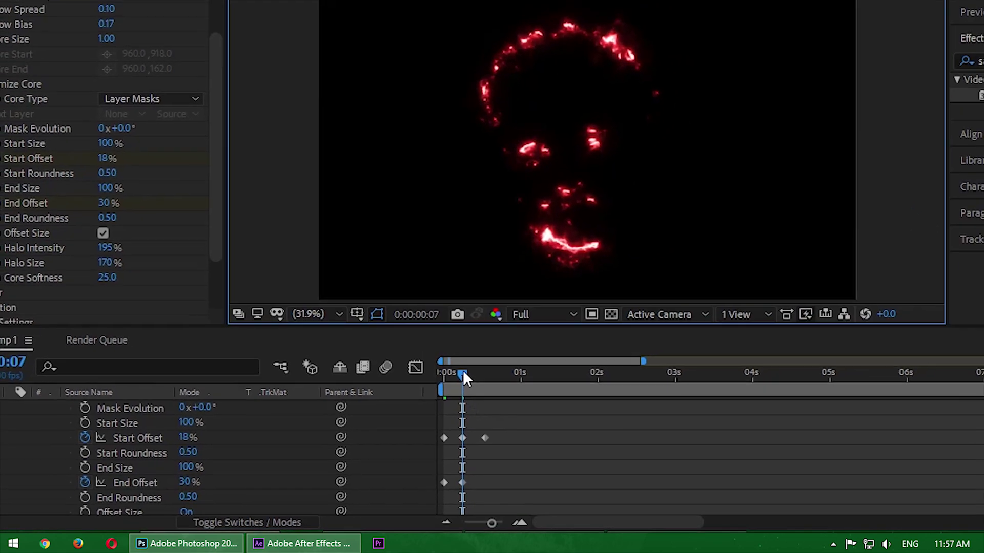
Preview the animation, then set End Offset to 100% at frame 16.
drag(463, 371, 444, 372)
key(space)
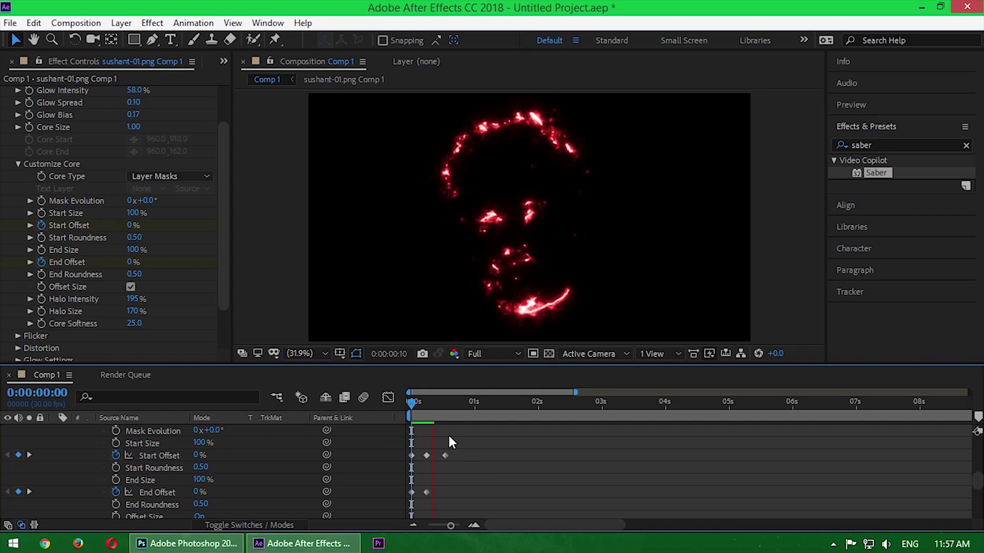
drag(420, 417, 445, 424)
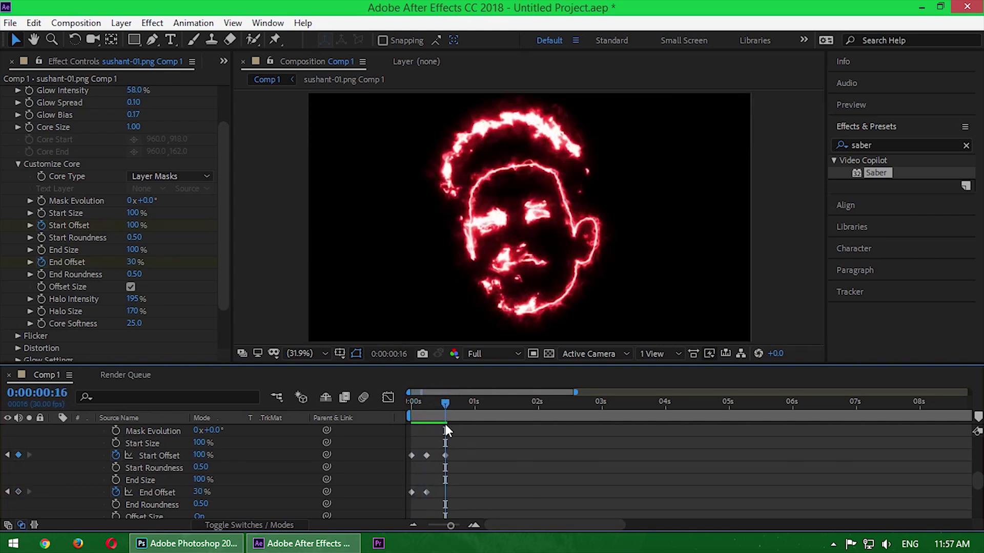
click(202, 492)
text(100)
key(Return)
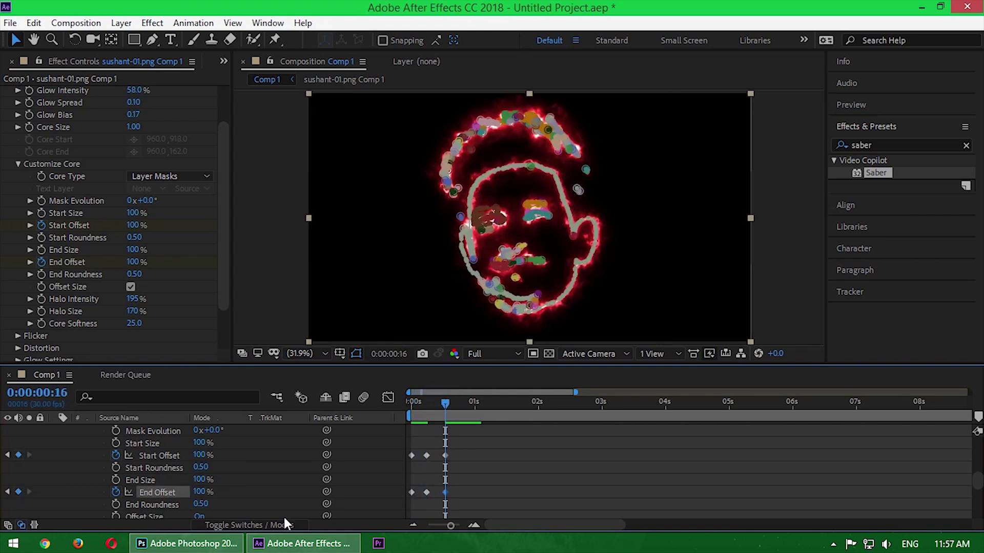
Shift the middle and last offset keyframes earlier to frame 16 and collapse the layer.
key(space)
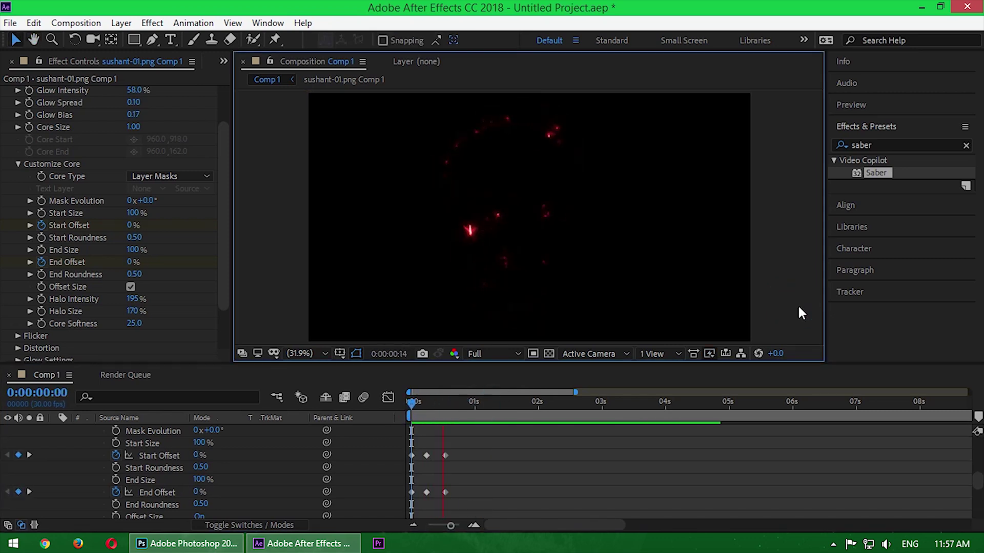
click(464, 401)
click(464, 402)
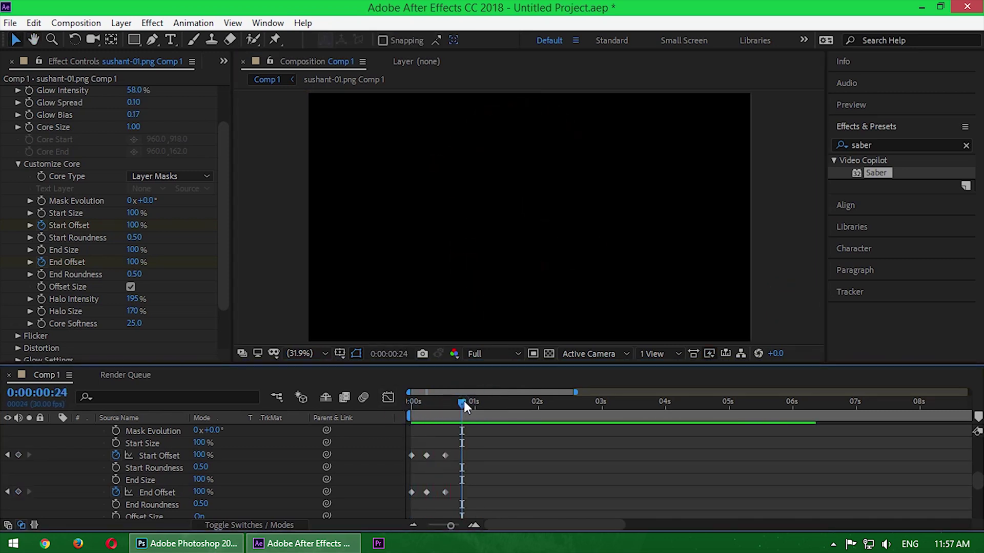
drag(464, 400, 408, 406)
mouse_move(422, 443)
mouse_down()
mouse_move(434, 497)
mouse_move(424, 456)
mouse_move(455, 493)
mouse_up()
drag(445, 455, 433, 459)
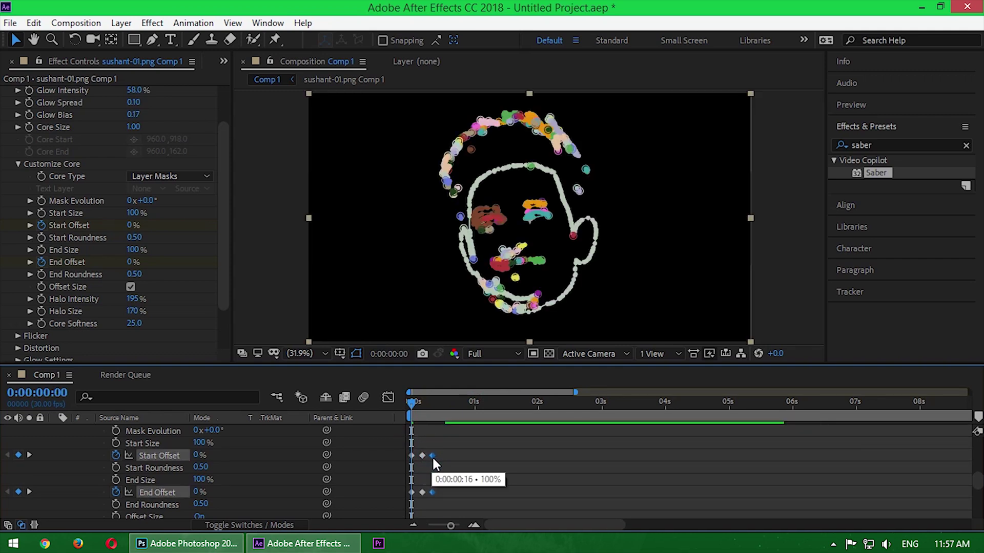
click(479, 448)
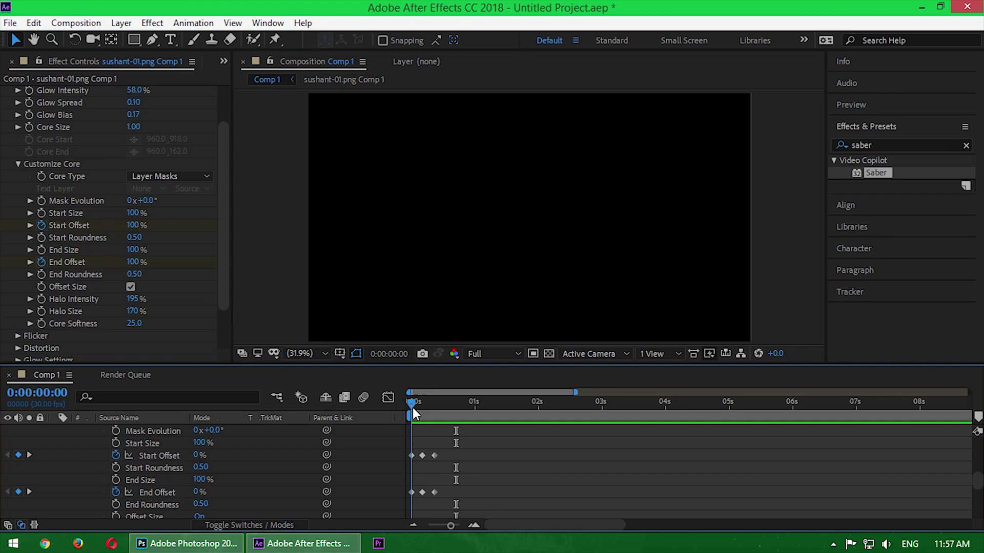
scroll(113, 448, up, 5)
scroll(77, 441, up, 5)
click(55, 430)
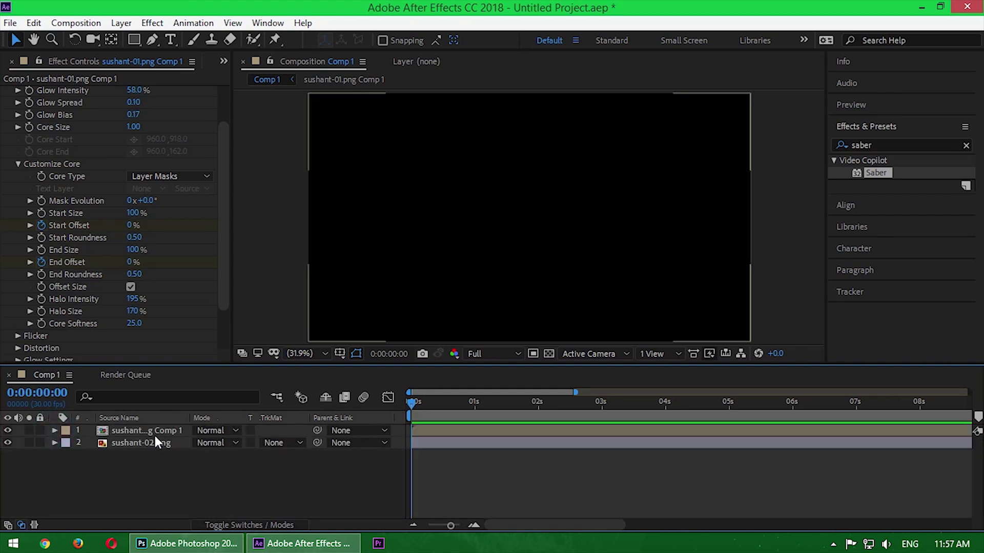
Duplicate the glowing face layer and give the copy a fully saturated blue glow.
click(153, 434)
key(ctrl+d)
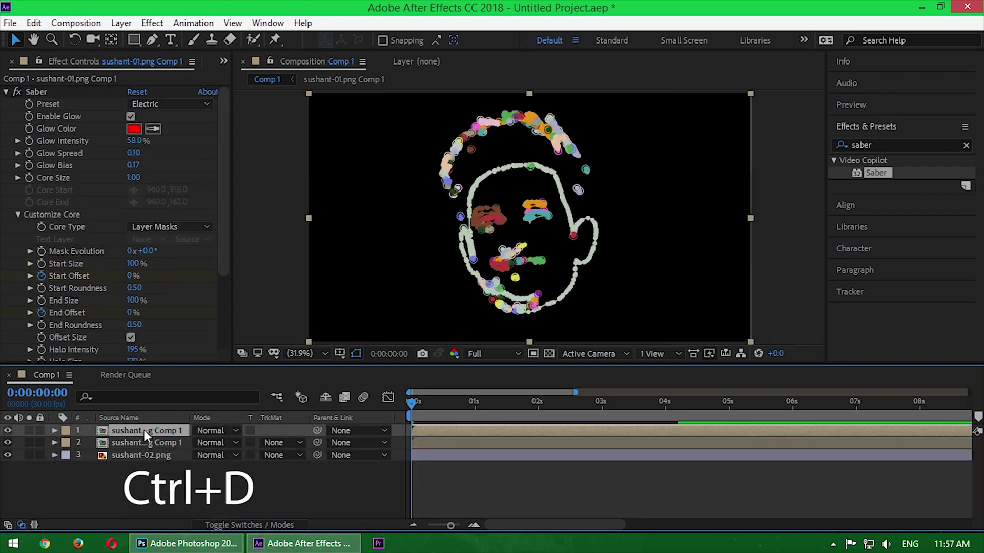
click(135, 131)
drag(245, 303, 245, 333)
drag(216, 284, 229, 283)
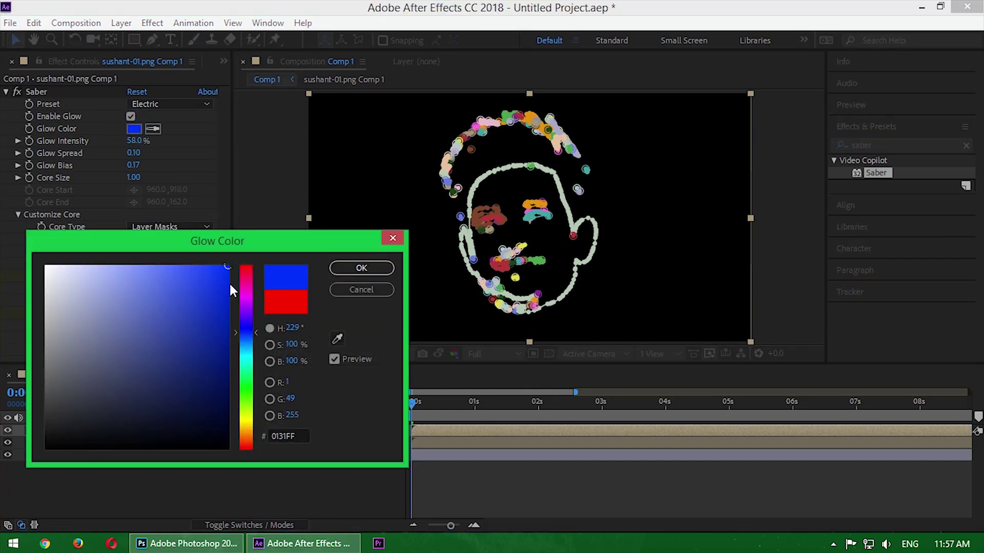
click(362, 269)
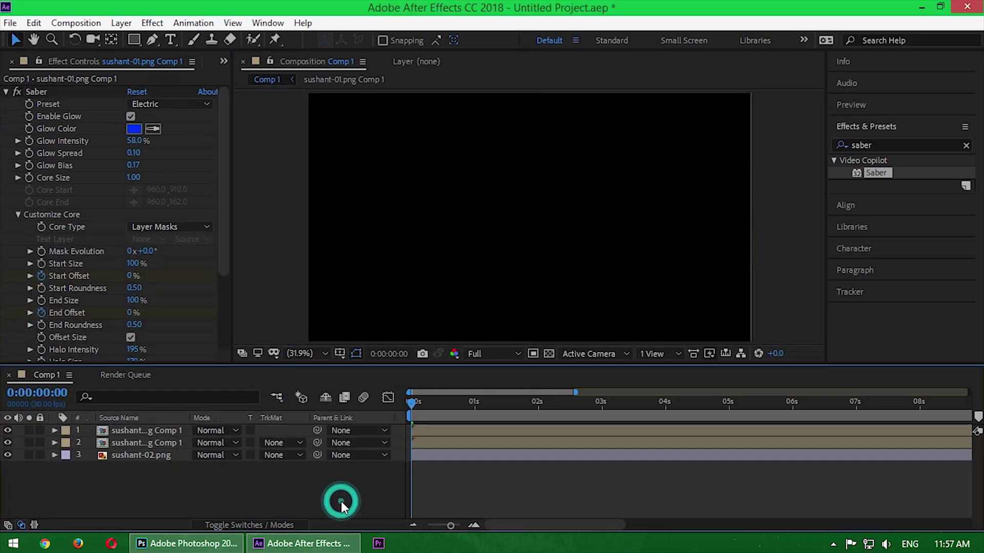
Set both glow layers to Screen blending and return to the start.
click(234, 430)
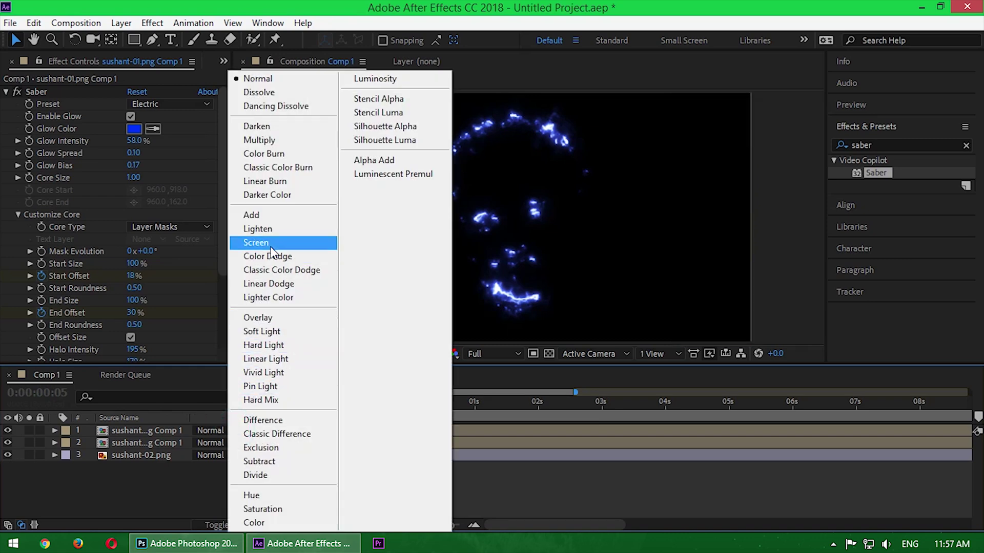
click(257, 242)
click(234, 442)
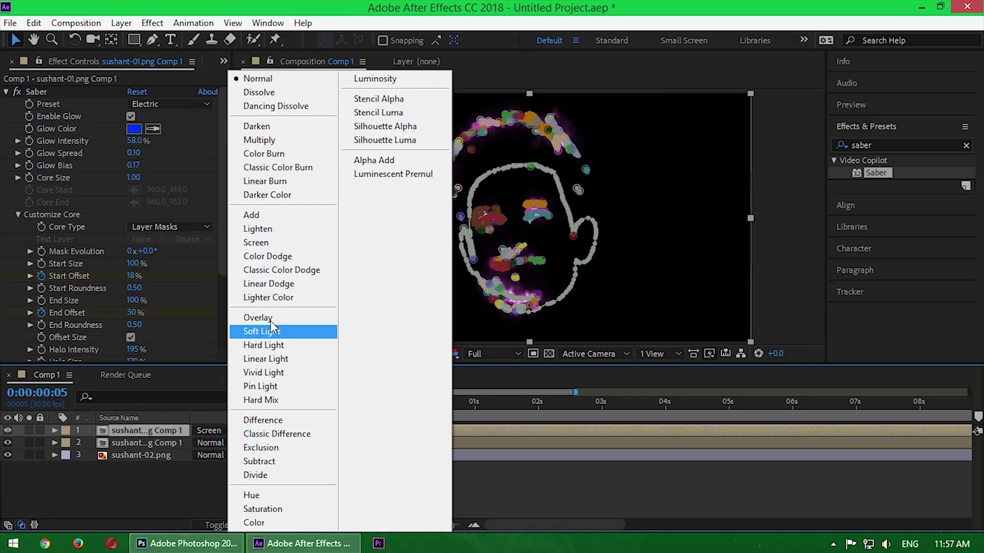
click(276, 246)
key(Home)
click(436, 433)
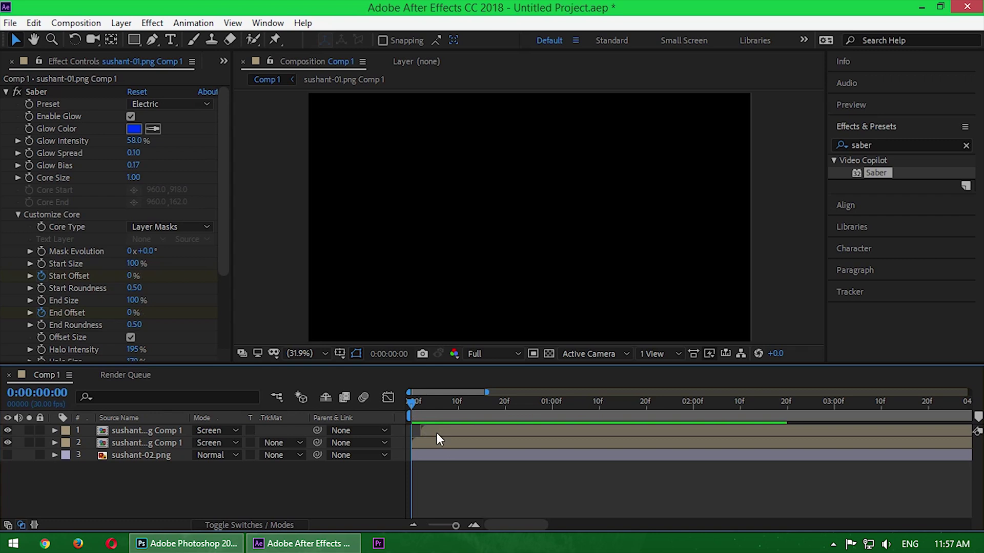
Make sushant-02.png visible, move it to the top, and pre-compose it.
click(130, 457)
click(9, 455)
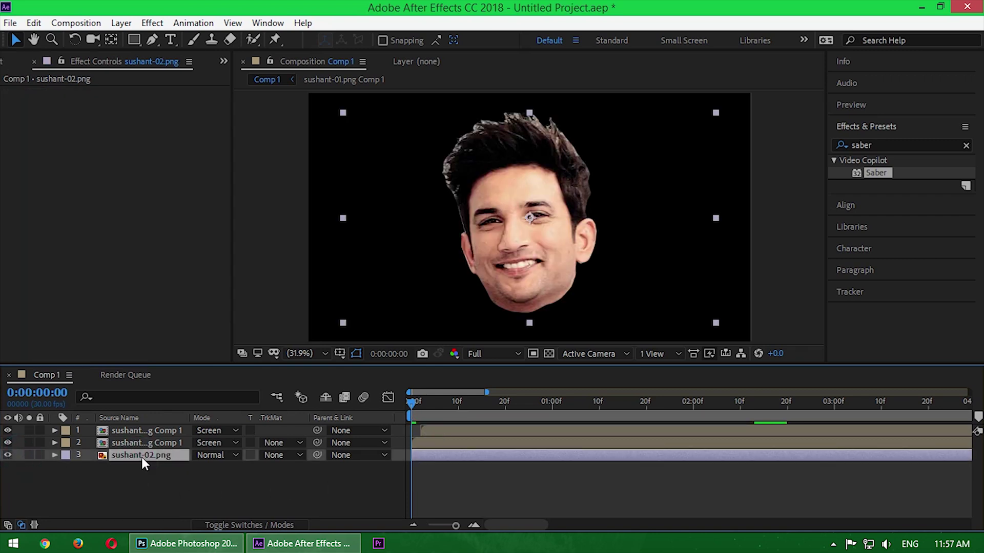
click(204, 499)
drag(128, 458, 138, 431)
right_click(138, 431)
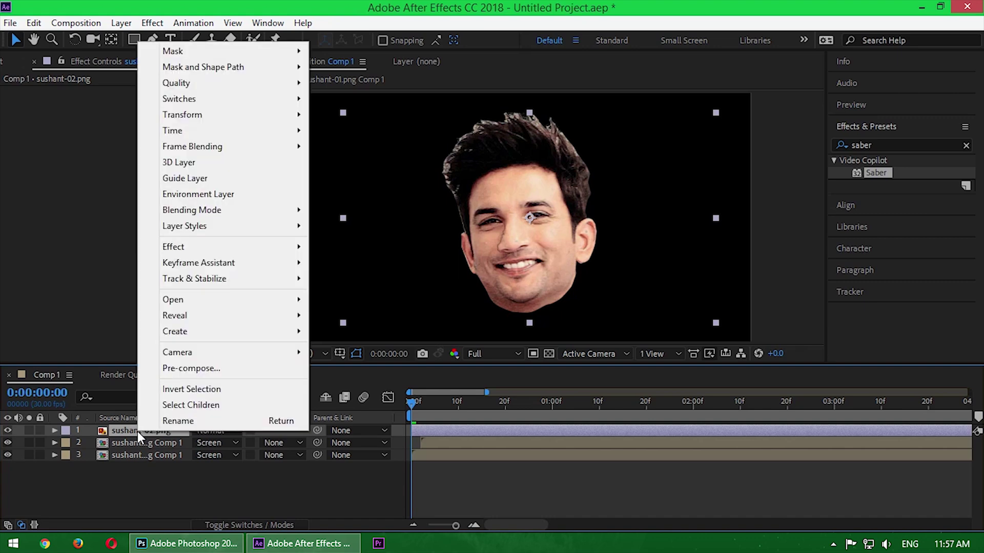
click(184, 368)
click(541, 362)
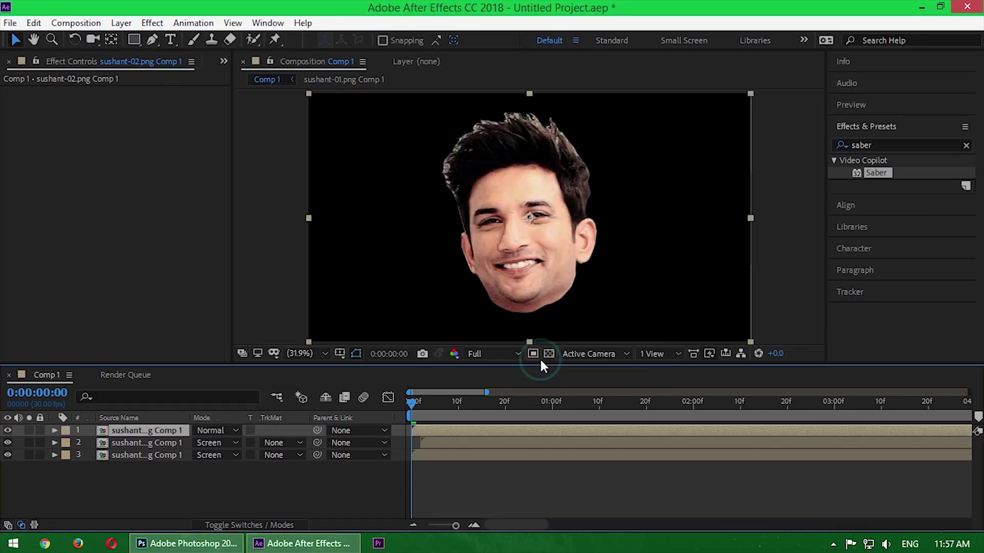
Auto-trace the precomposed photo into masks and apply Saber to it.
click(121, 22)
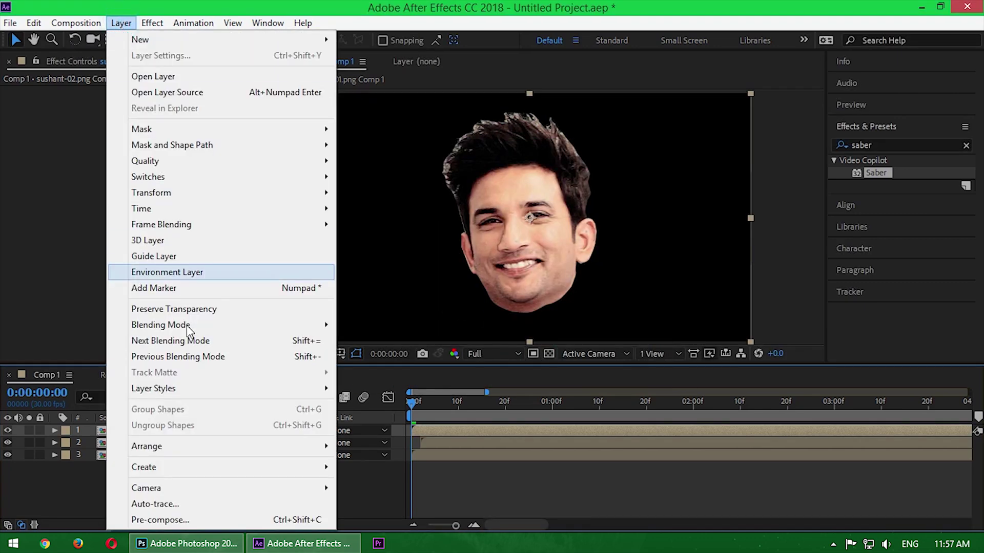
click(189, 505)
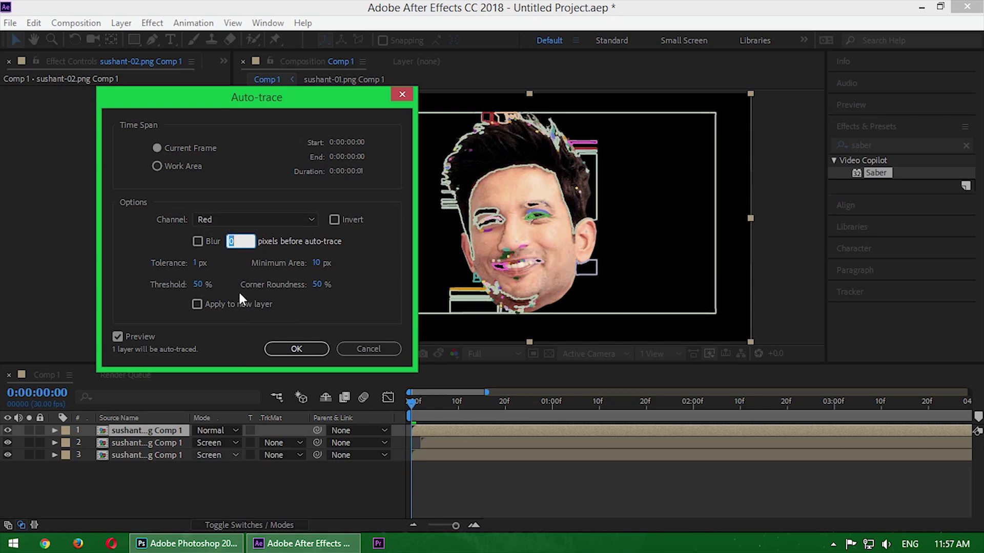
click(291, 350)
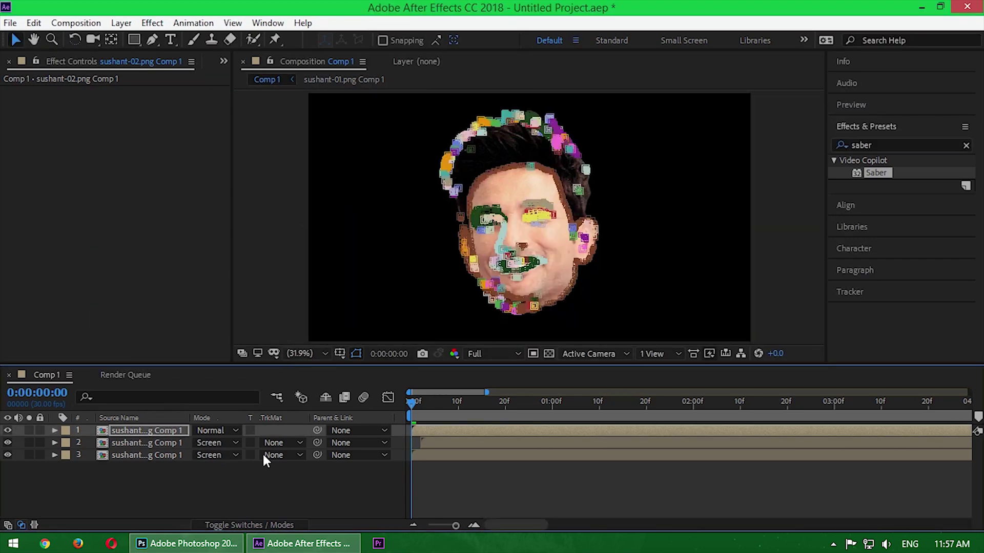
mouse_move(875, 173)
mouse_down()
mouse_move(270, 356)
mouse_move(137, 431)
mouse_up()
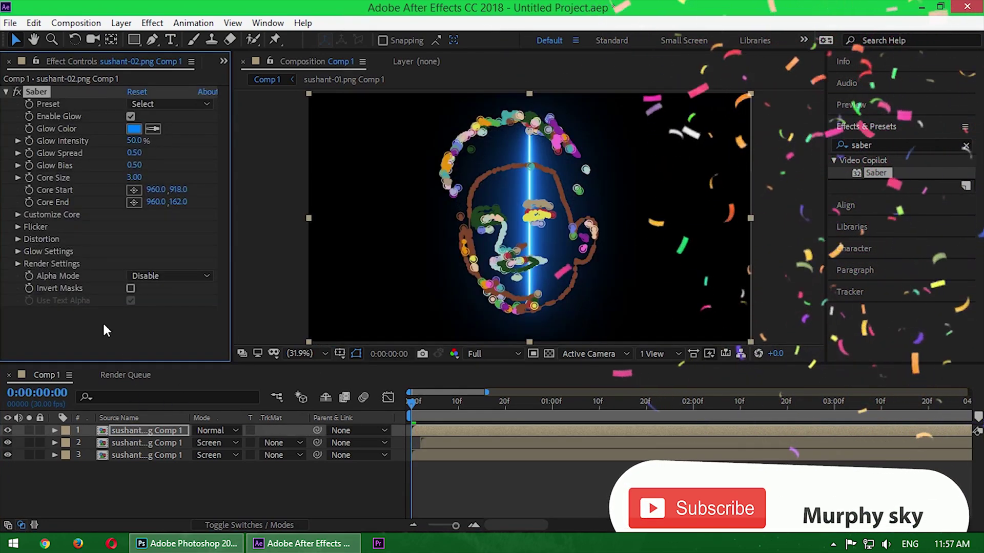
Set the photo layer's Saber Core Type to Layer Masks with the Electric preset.
click(18, 215)
click(169, 207)
click(176, 238)
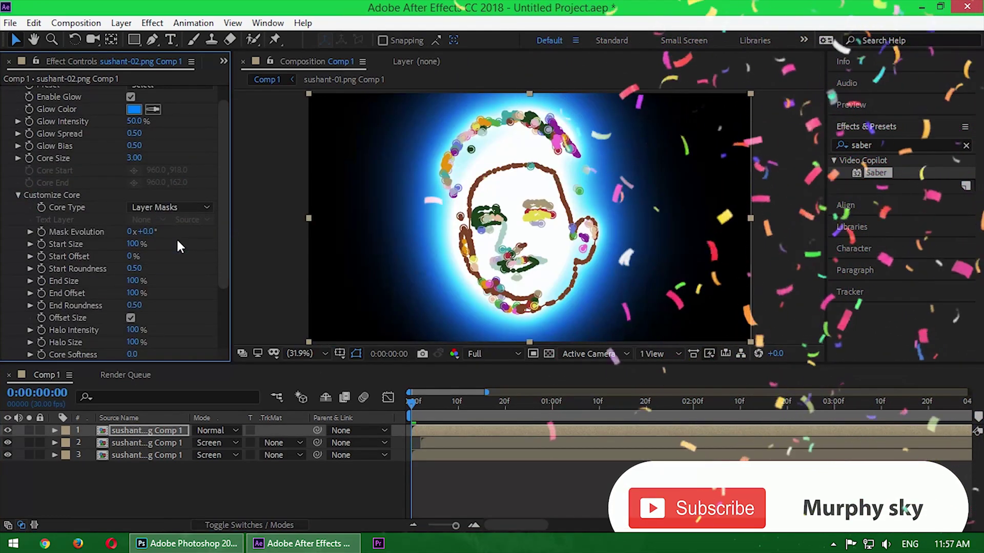
drag(219, 141, 215, 111)
click(146, 104)
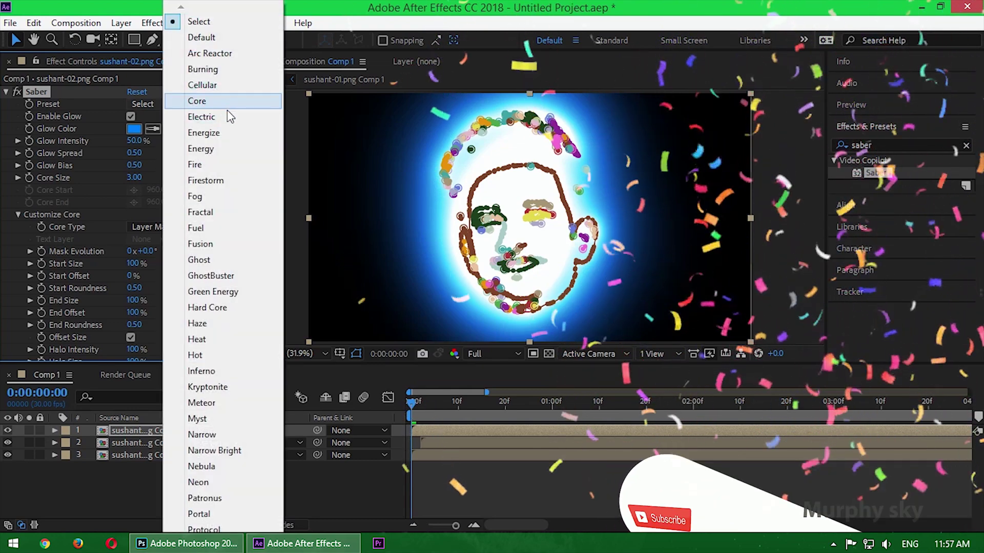
click(220, 118)
click(315, 479)
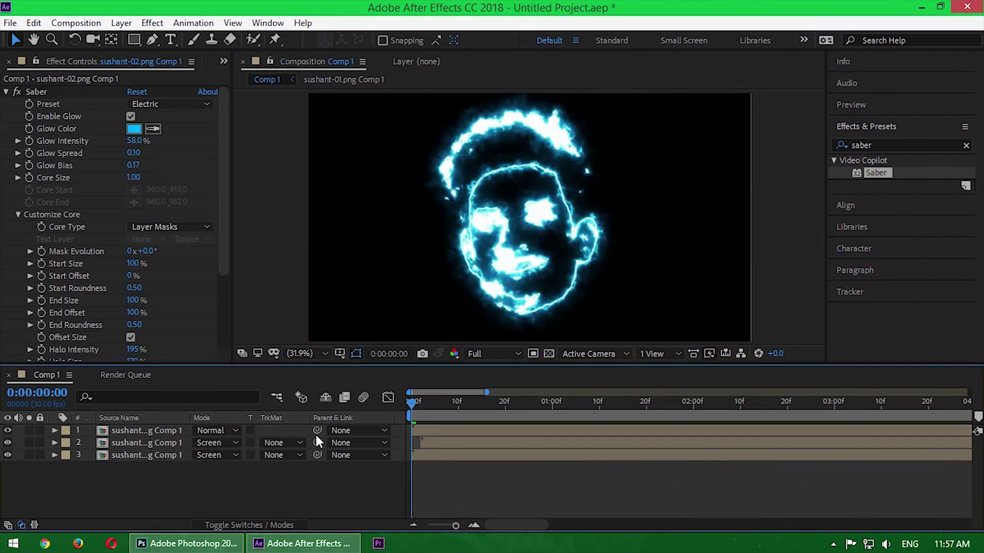
Copy the red glow layer's Start Offset keyframes onto the traced photo layer.
click(123, 455)
click(55, 456)
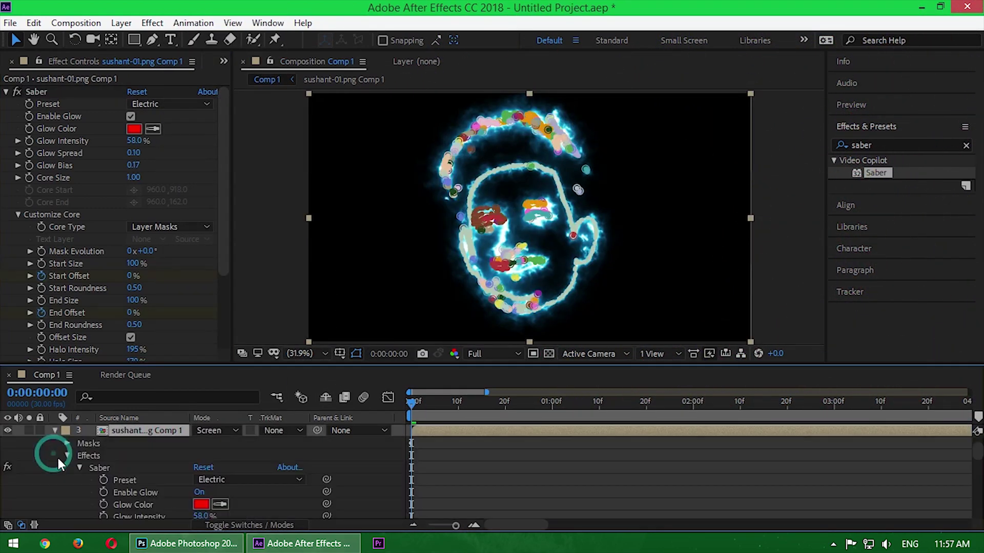
scroll(172, 482, down, 5)
scroll(162, 492, down, 5)
click(151, 504)
scroll(179, 477, down, 1)
key(ctrl+c)
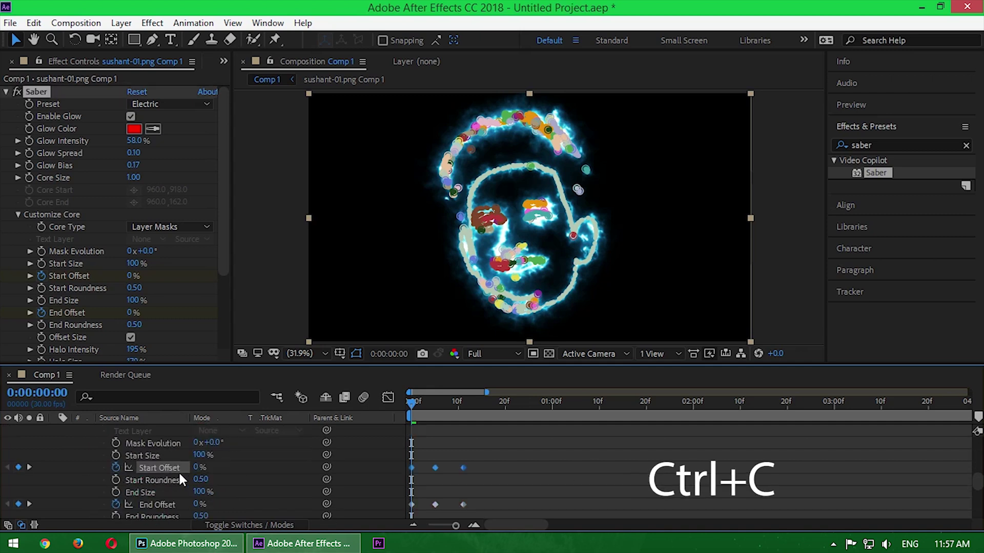
scroll(168, 466, up, 10)
click(166, 430)
key(ctrl+v)
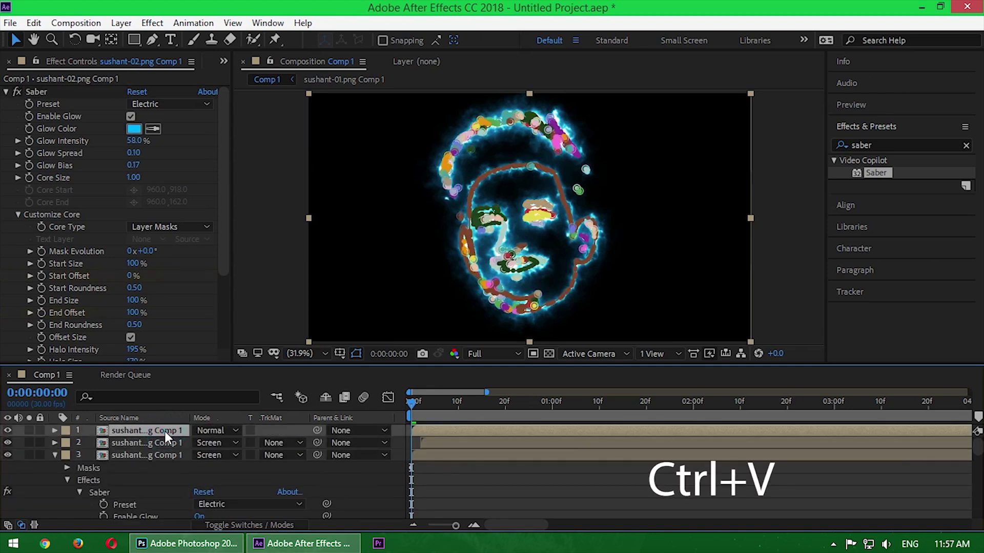
scroll(157, 453, down, 10)
scroll(153, 472, down, 3)
Copy the red glow layer's End Offset keyframes onto the photo layer too.
click(155, 491)
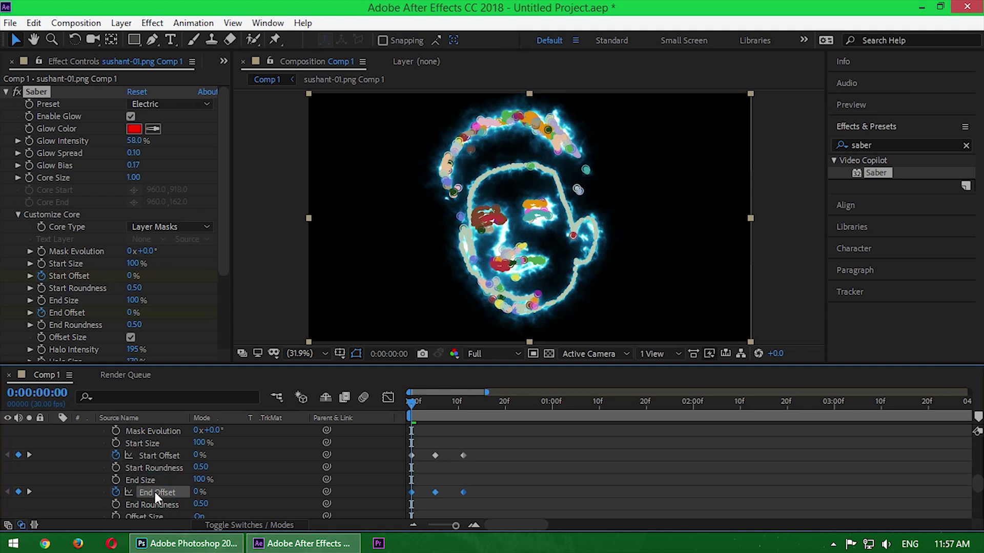
key(ctrl+c)
scroll(162, 462, up, 10)
click(160, 428)
key(ctrl+v)
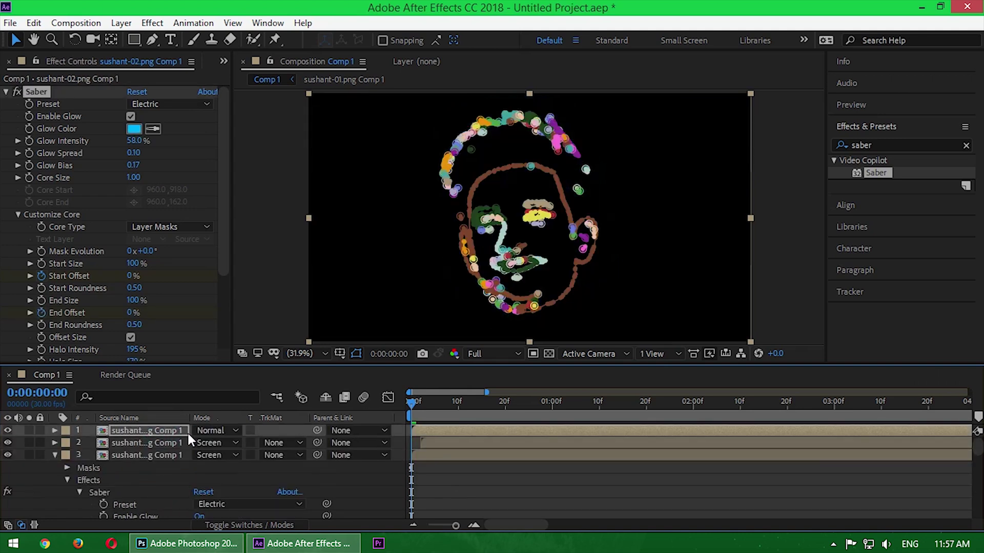
click(55, 455)
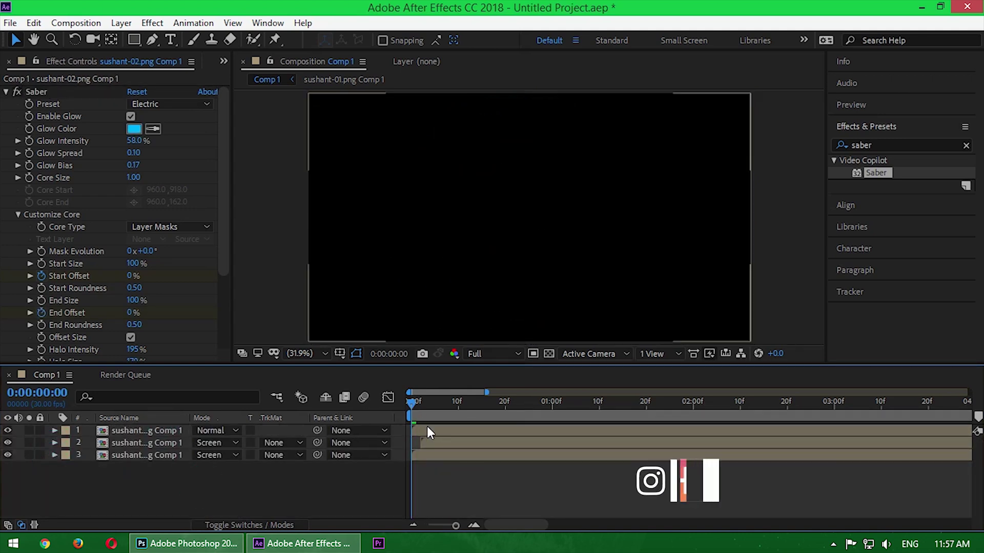
Delay the top layer by a few frames and start the second glow layer earlier.
drag(443, 427, 490, 427)
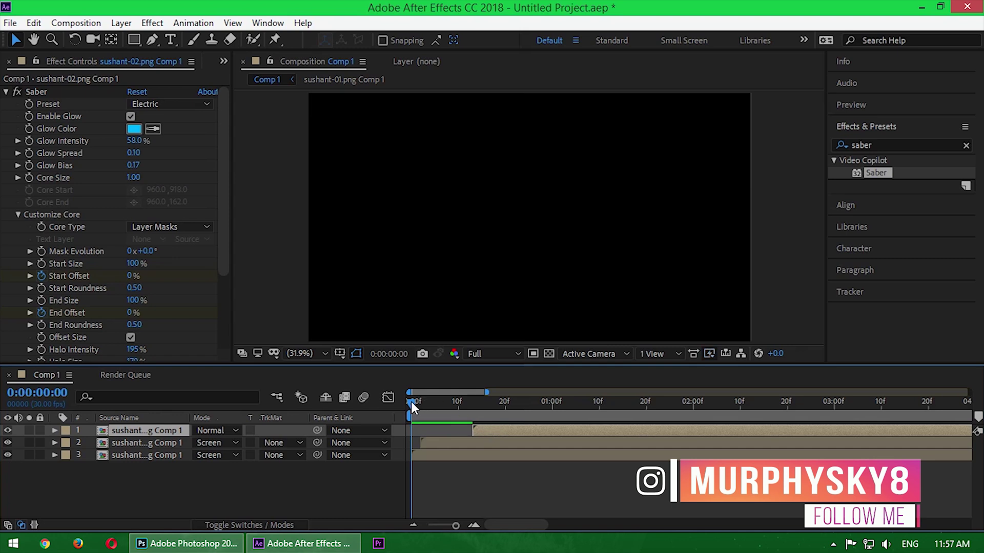
mouse_move(411, 401)
mouse_down()
mouse_move(430, 405)
mouse_move(446, 440)
mouse_up()
click(451, 442)
drag(450, 401, 400, 404)
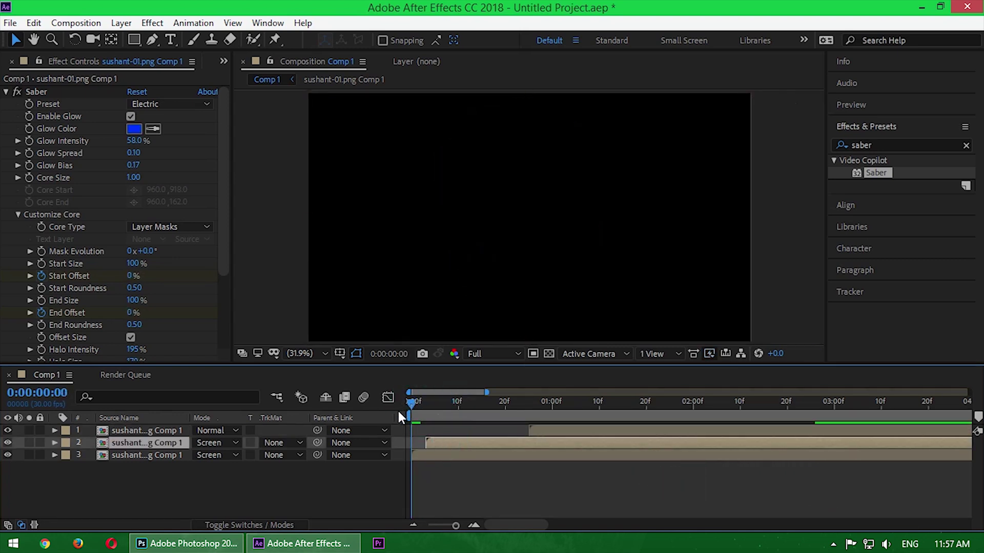
Preview the staggered glow animation from the start, then duplicate the top face layer.
key(space)
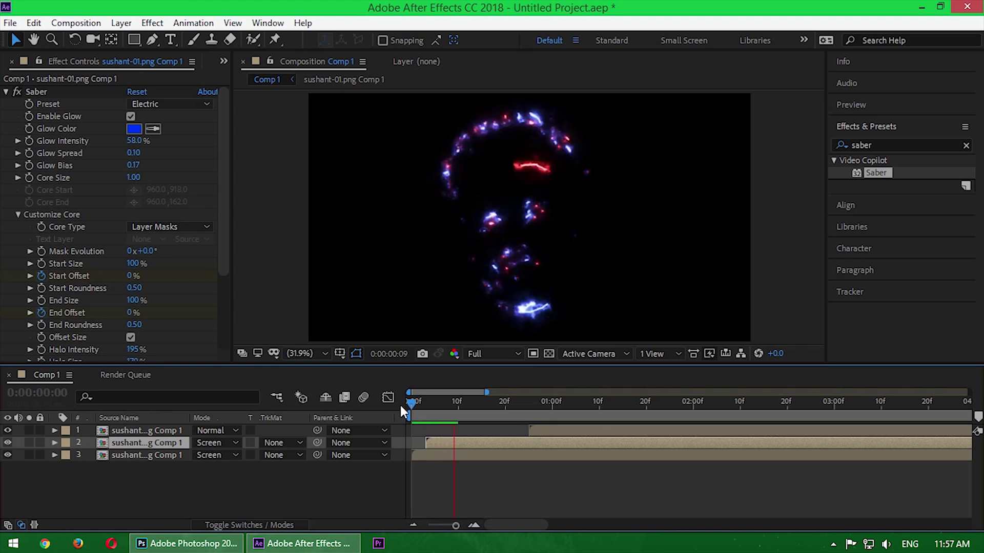
drag(731, 402, 415, 404)
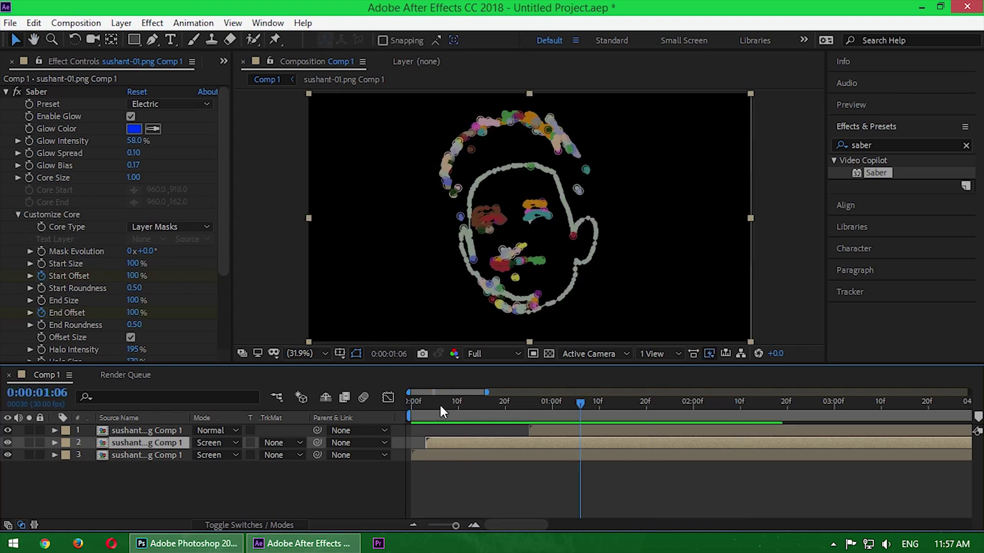
click(342, 478)
key(space)
click(590, 431)
key(ctrl+d)
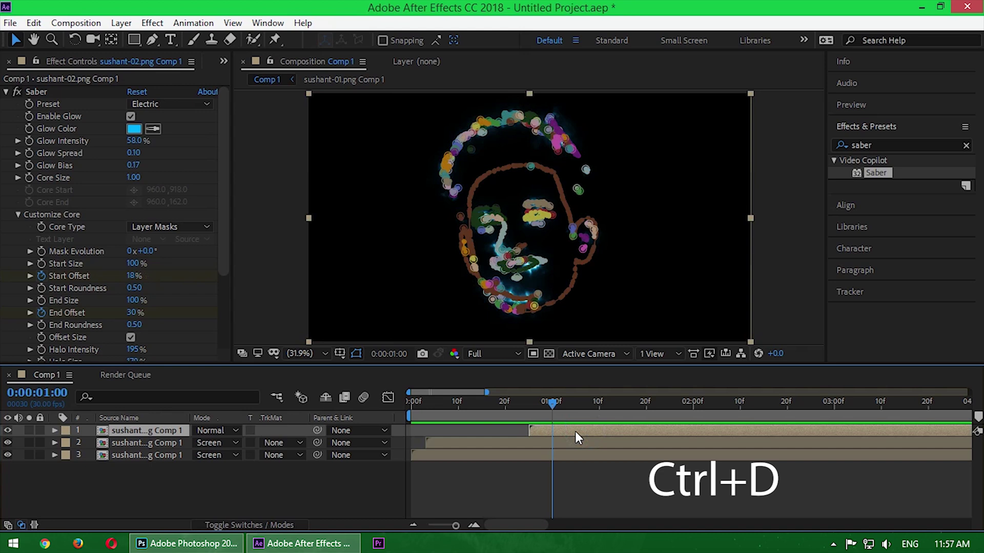
Start the duplicate layer at one second and give layer 3 a brighter orange glow.
drag(542, 432, 559, 431)
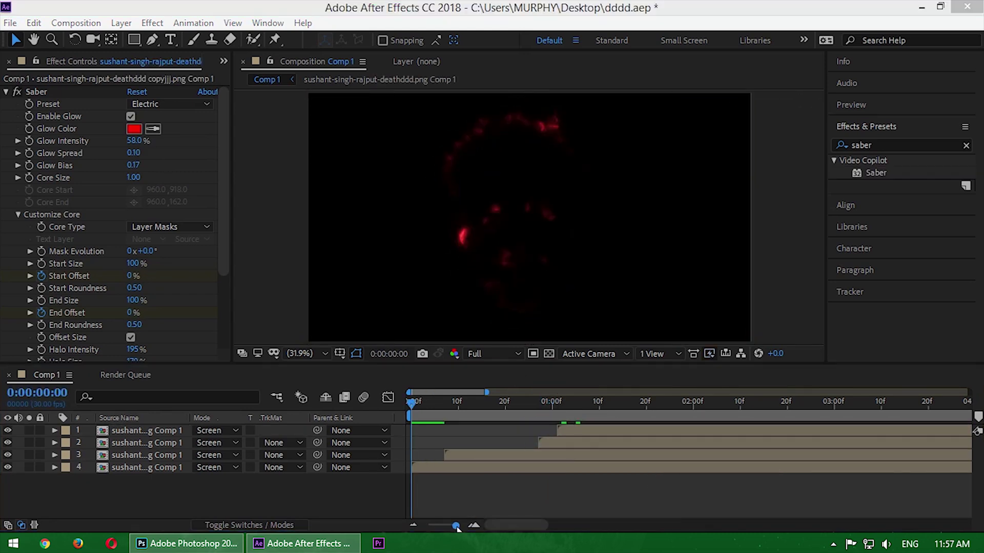
drag(456, 527, 448, 526)
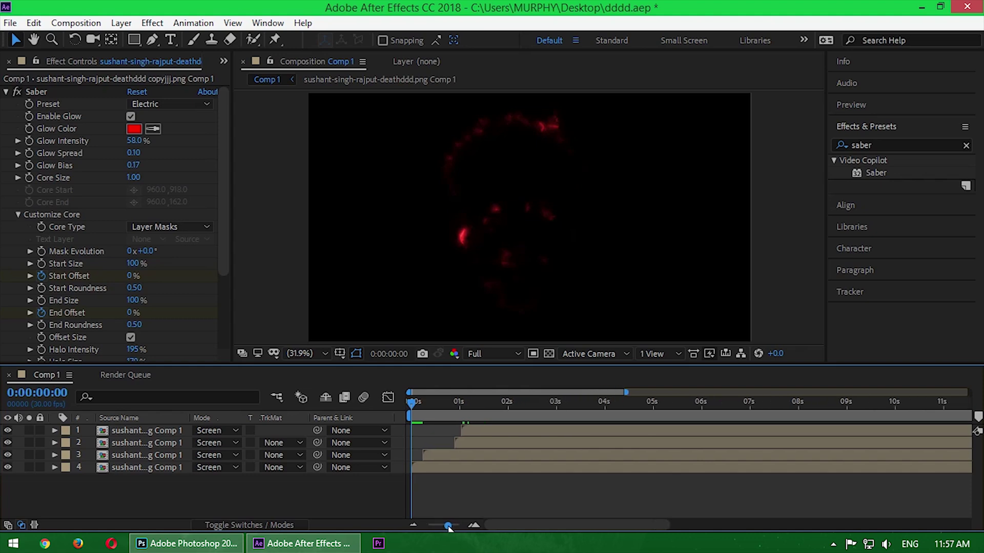
click(146, 455)
click(134, 128)
click(229, 264)
click(356, 268)
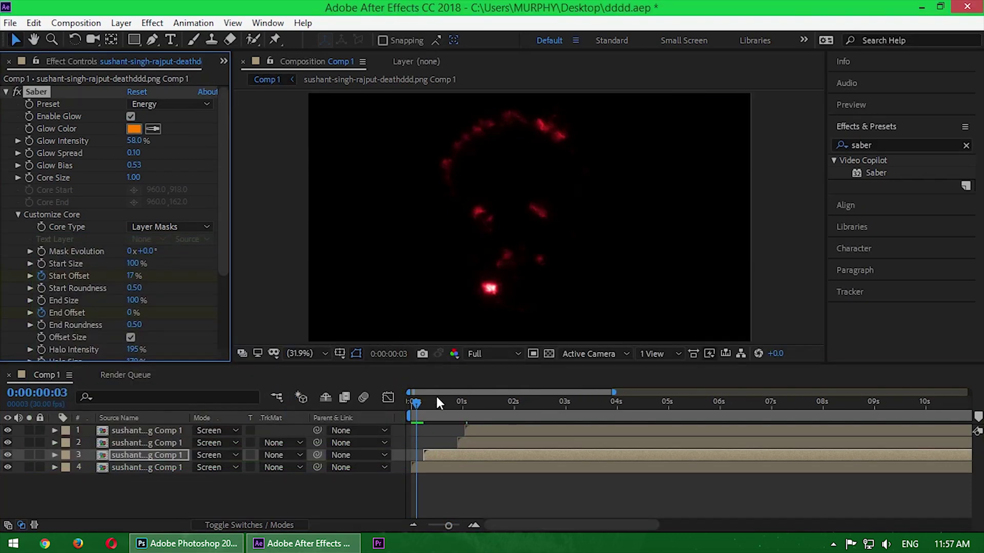
Scrub to about one second and change layer 2's glow color to purple.
click(417, 401)
drag(417, 403, 463, 412)
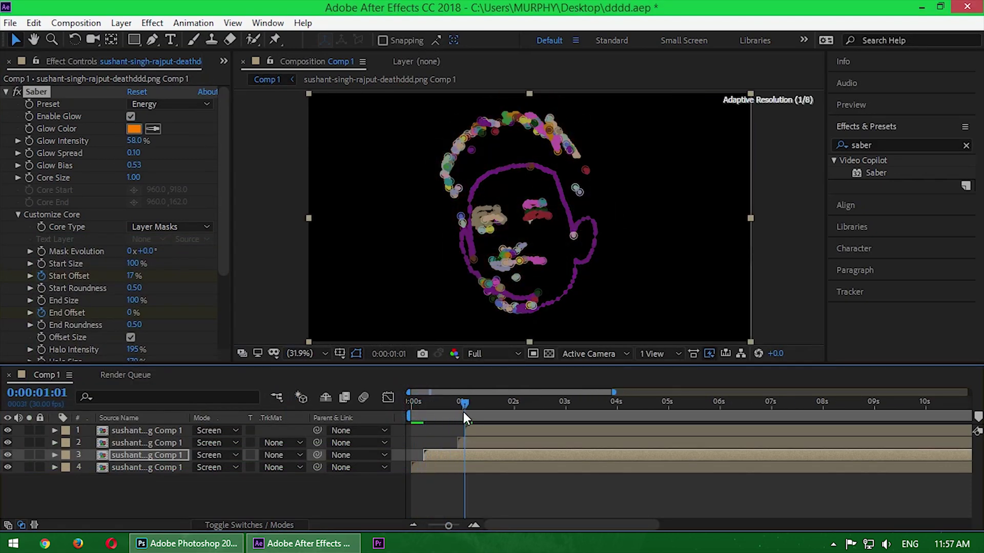
click(474, 443)
click(134, 129)
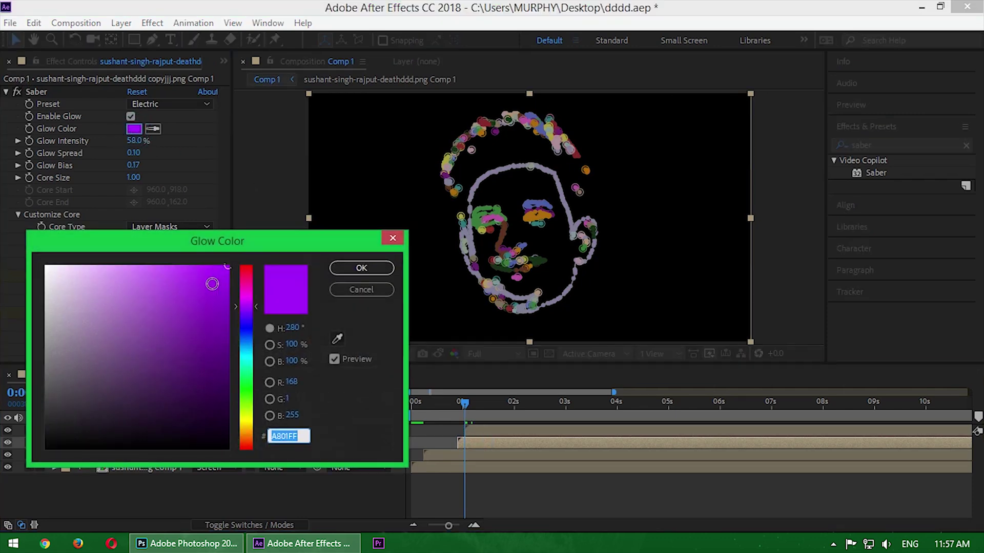
click(220, 269)
click(361, 268)
At 0:00:01:06, change the top layer's Saber glow color to red.
click(473, 400)
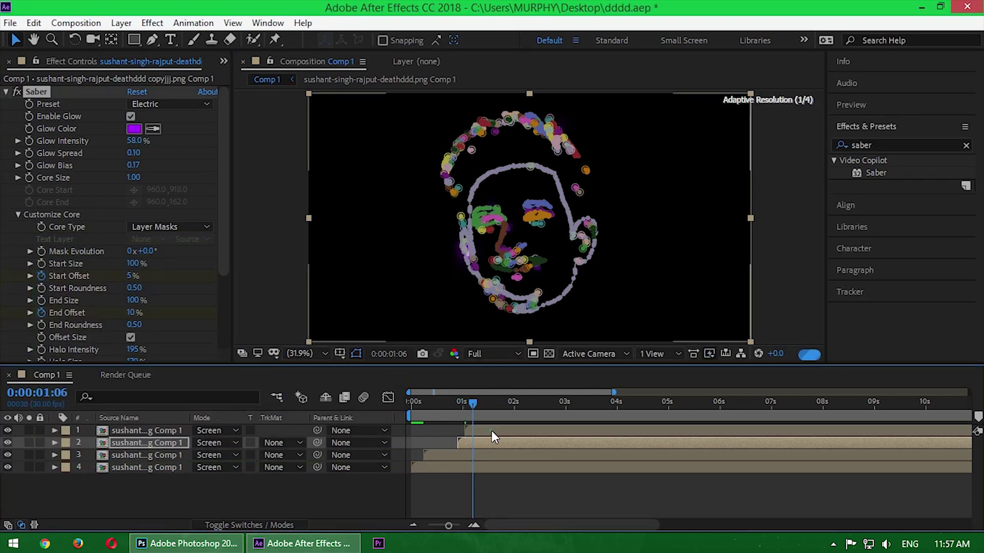
click(492, 431)
click(135, 129)
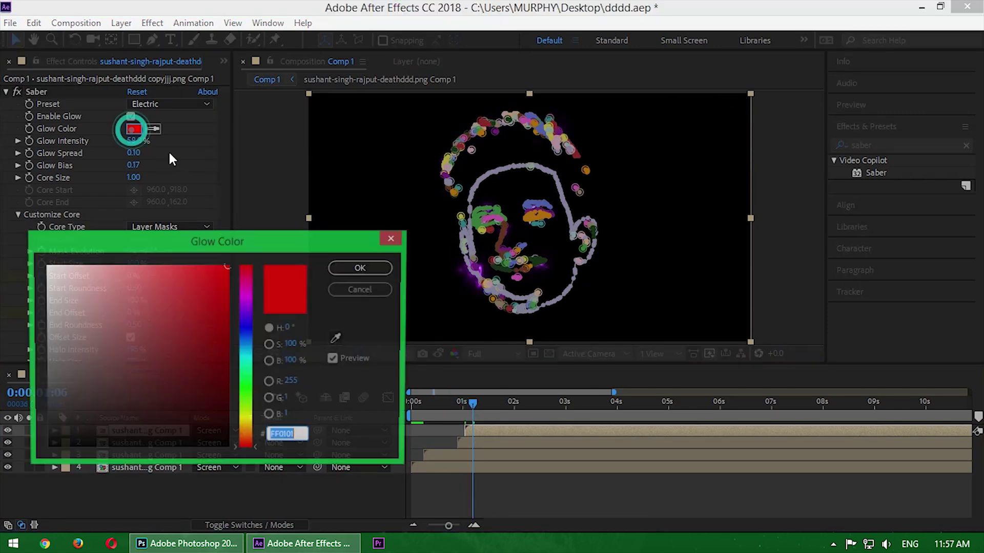
click(361, 268)
Rewind to the start and preview the red glow tracing the face.
drag(465, 400, 413, 402)
click(340, 504)
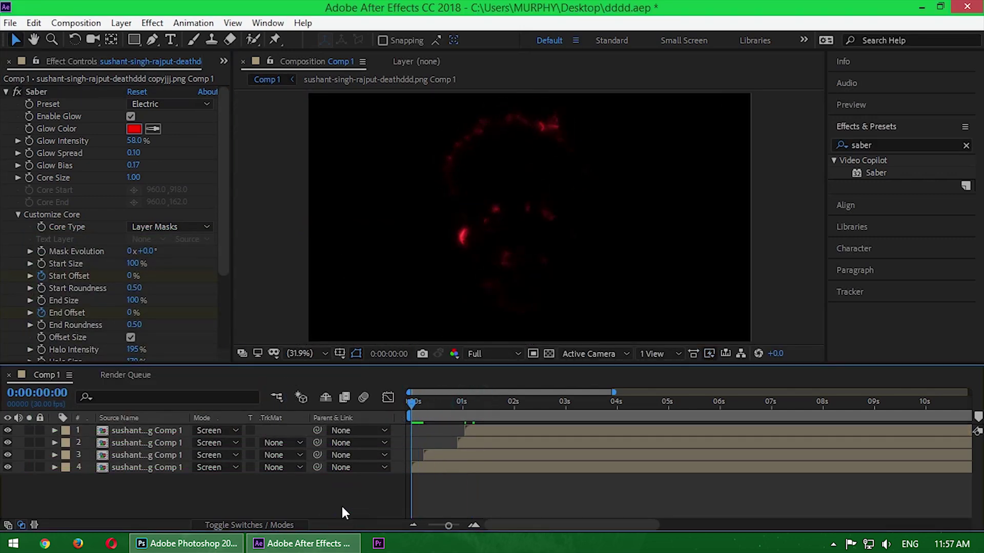
key(space)
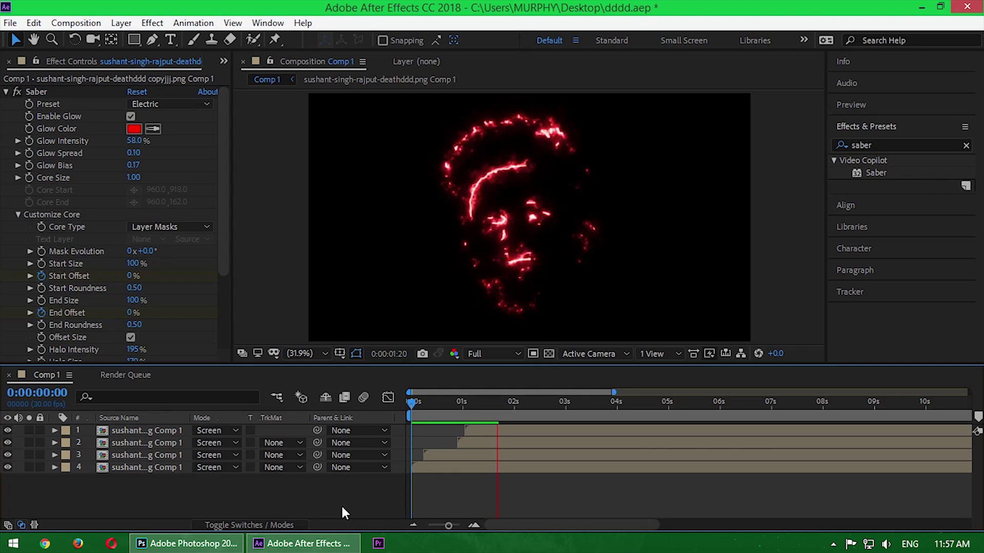
mouse_move(411, 400)
mouse_down()
mouse_move(480, 403)
mouse_move(407, 415)
mouse_up()
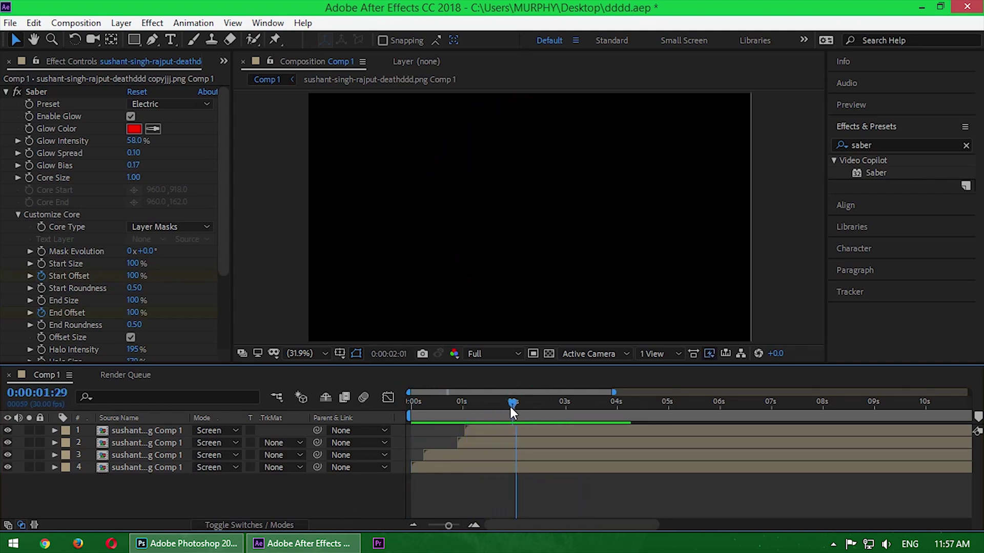
Duplicate the top glow layer and move the copy to start at 0:00:00:20.
key(space)
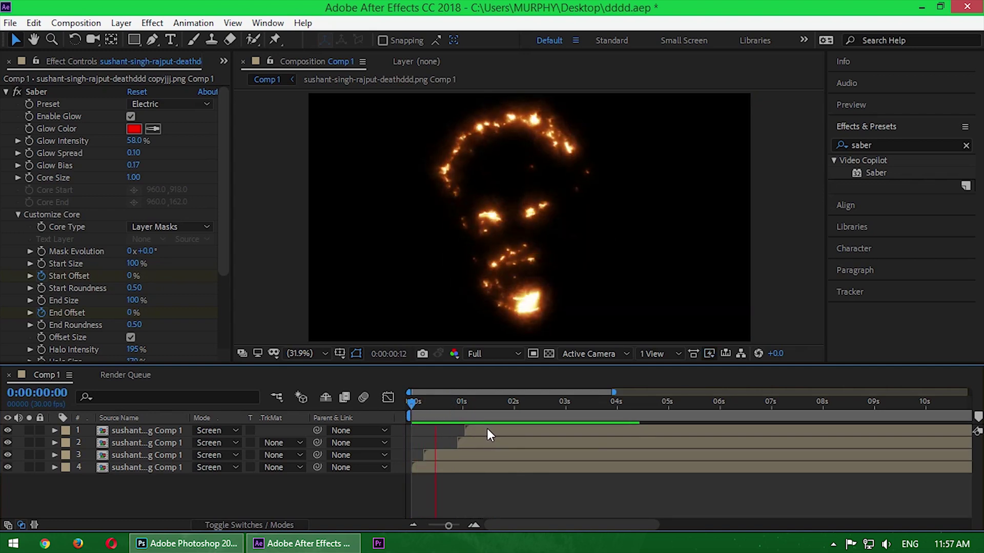
key(ctrl+d)
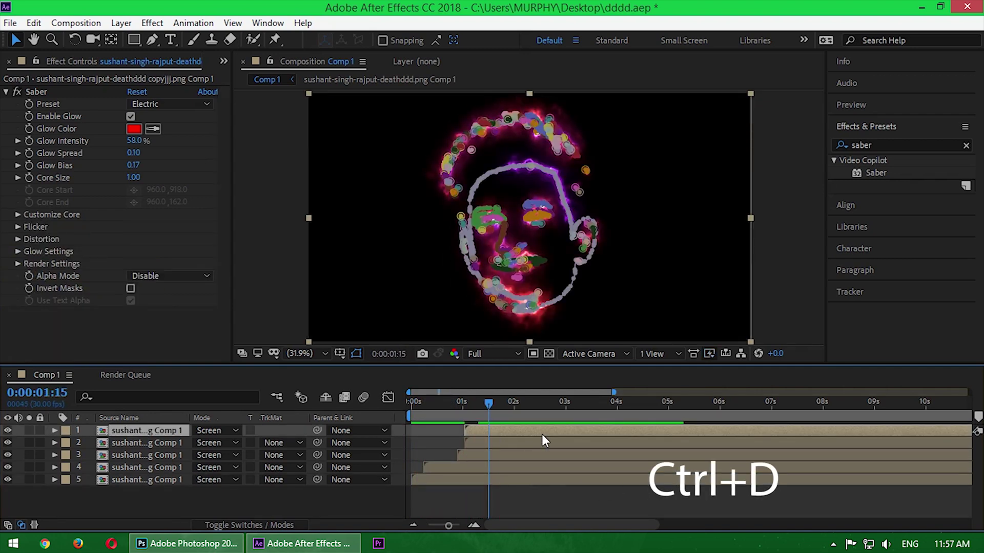
drag(488, 401, 448, 404)
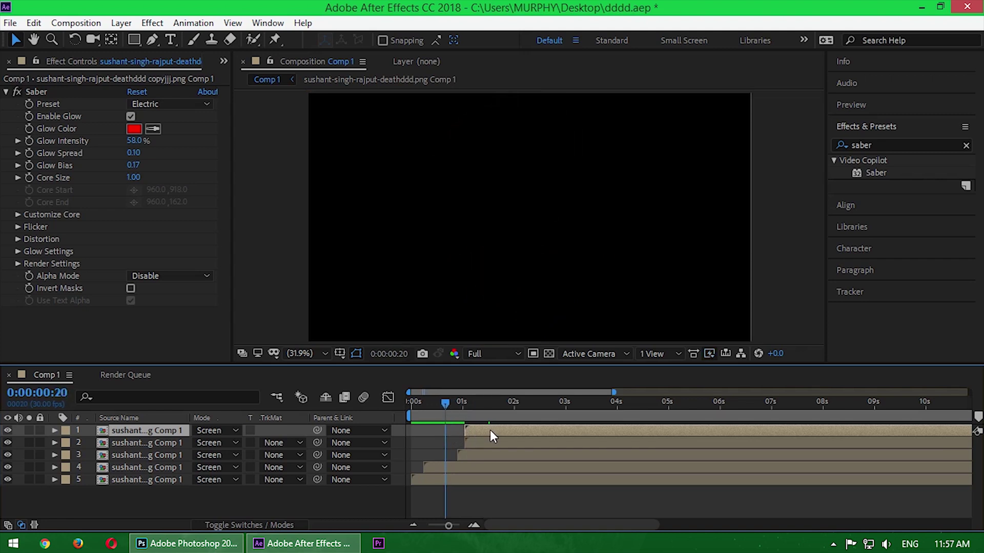
mouse_move(490, 429)
mouse_down()
mouse_move(464, 428)
mouse_move(465, 405)
mouse_up()
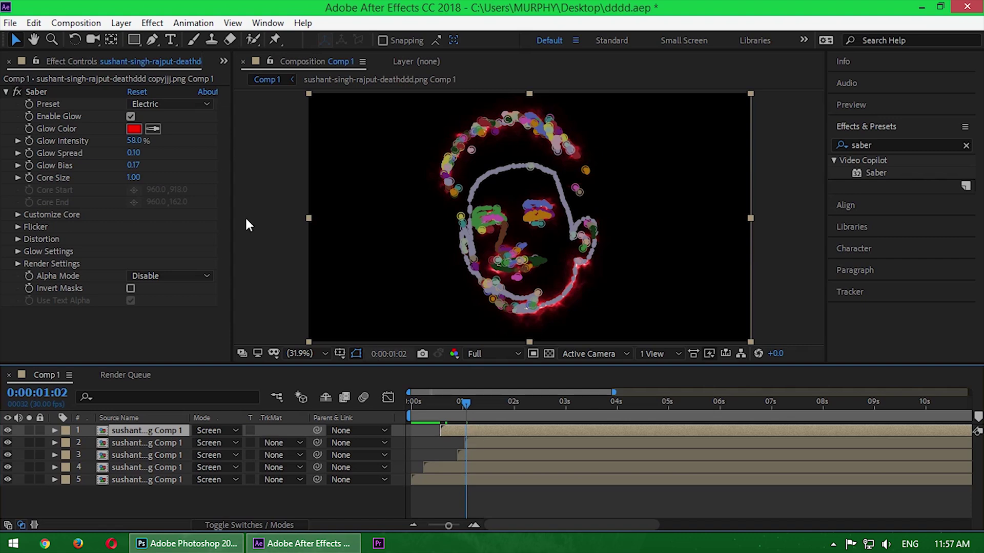
Split the copy at the playhead, delete the later piece, and select the short layer.
click(34, 23)
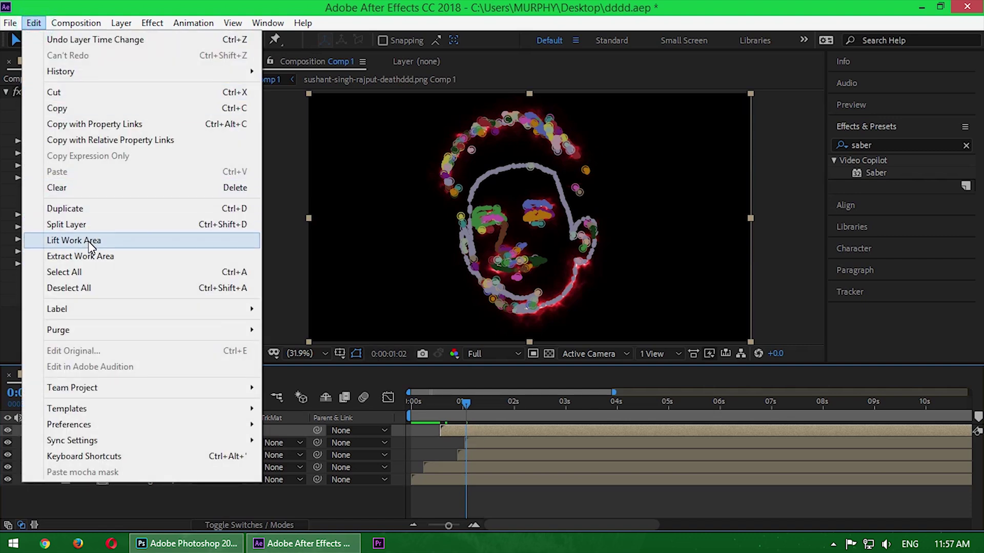
click(88, 225)
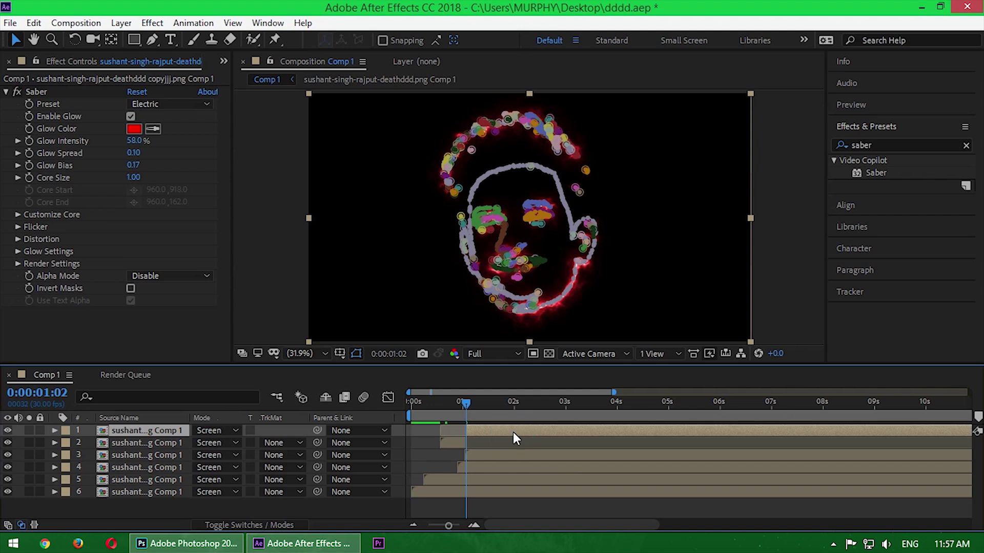
key(Delete)
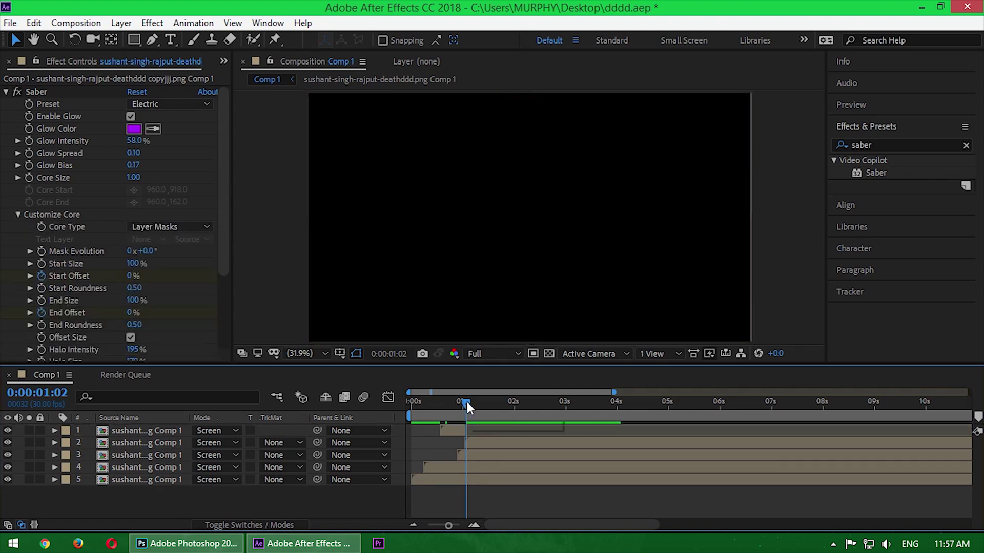
mouse_move(467, 402)
mouse_down()
mouse_move(441, 402)
mouse_move(449, 403)
mouse_up()
click(451, 429)
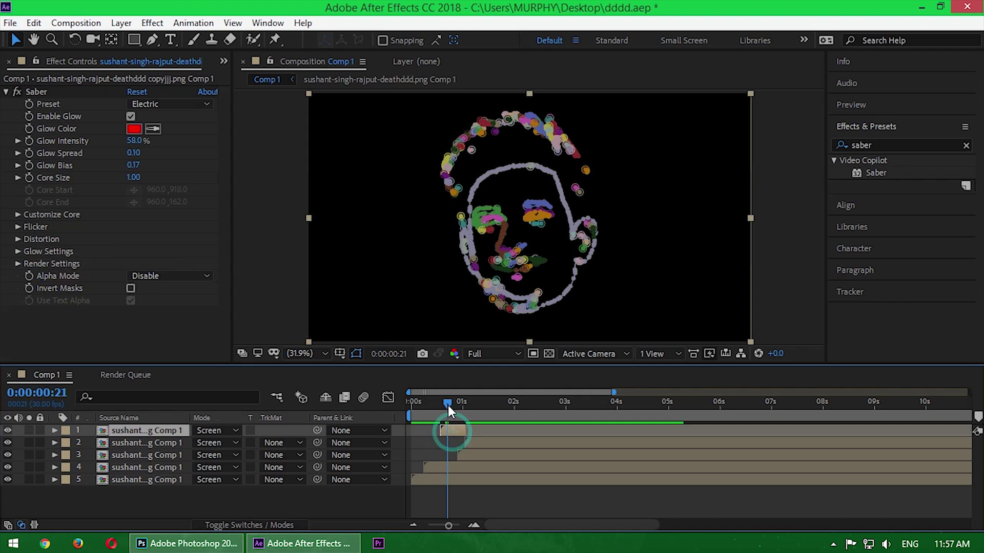
click(452, 403)
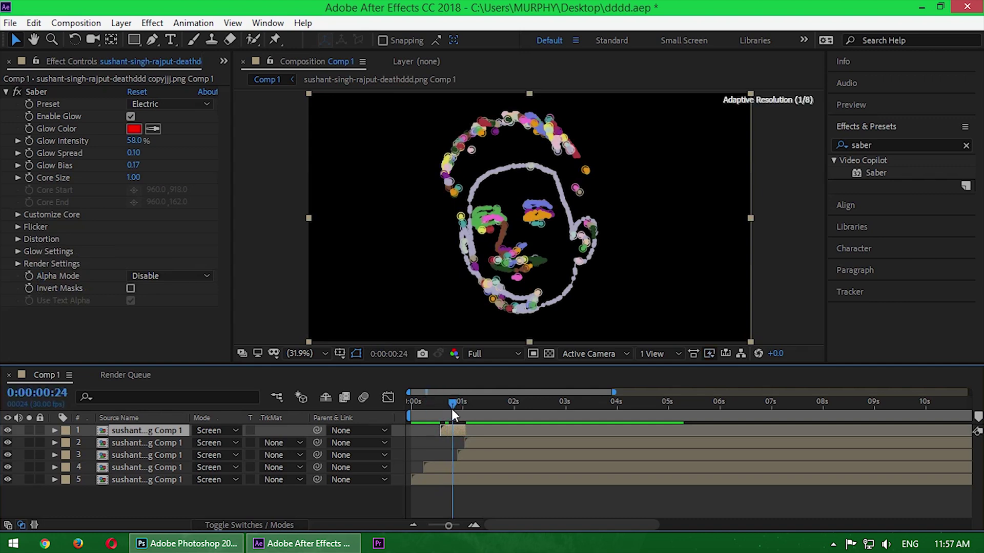
Under Customize Core, set Start Offset to 100% and keyframe it.
click(17, 214)
scroll(56, 269, down, 1)
drag(133, 257, 276, 263)
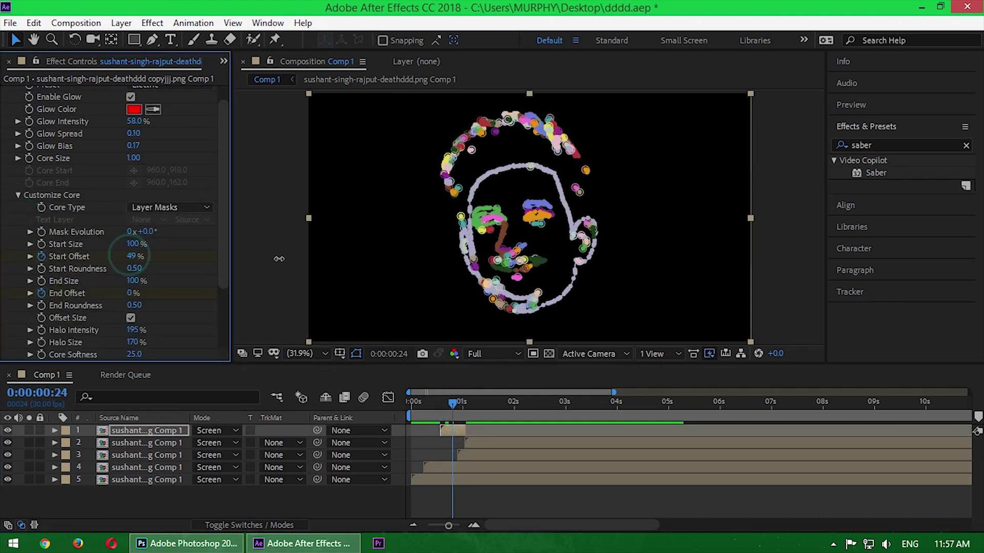
click(41, 257)
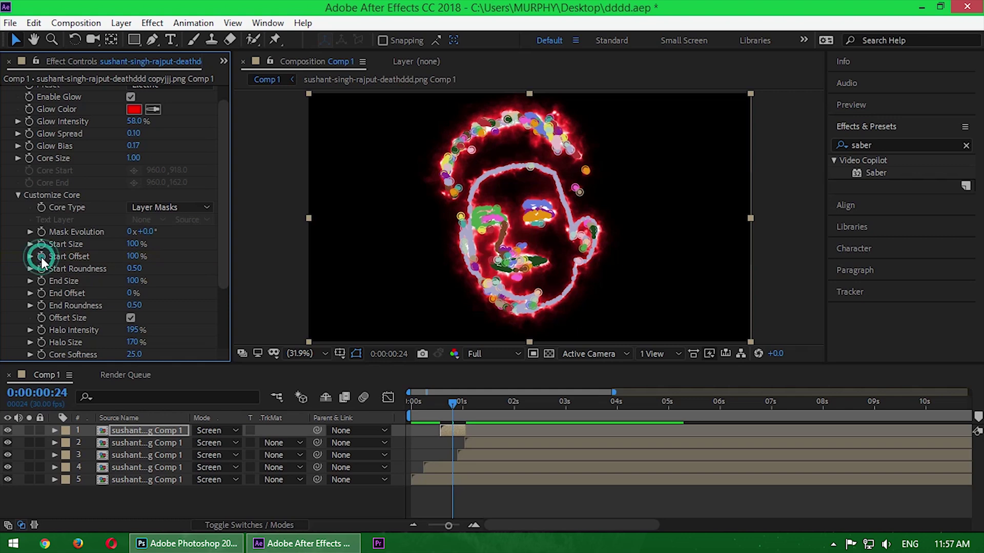
click(184, 518)
Change the short top layer's glow color to white.
click(453, 432)
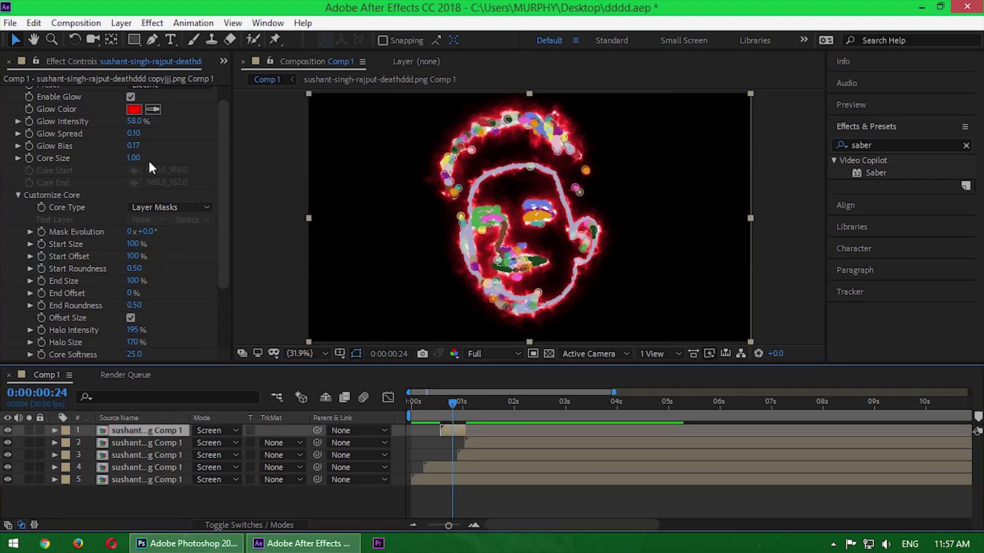
click(134, 110)
drag(126, 288, 23, 256)
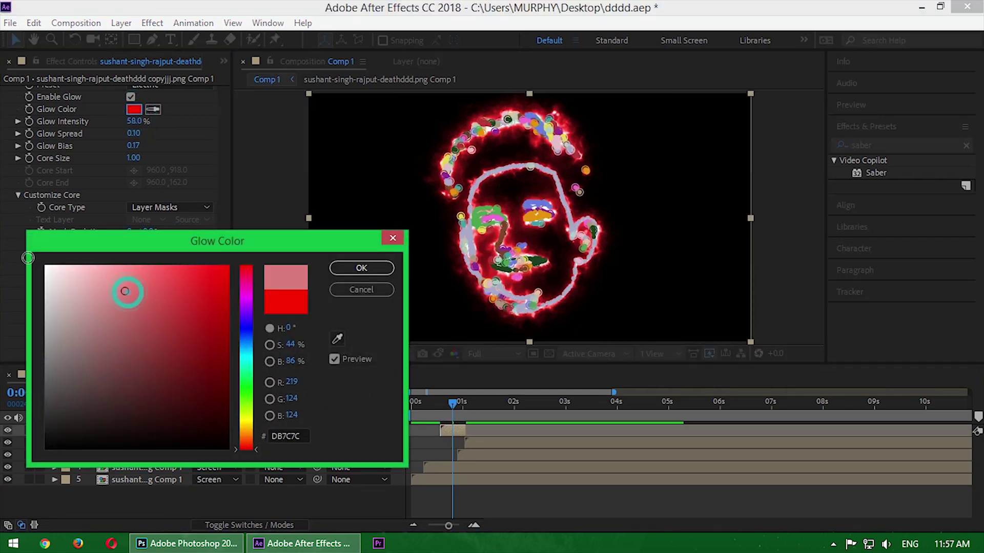
click(351, 271)
click(288, 265)
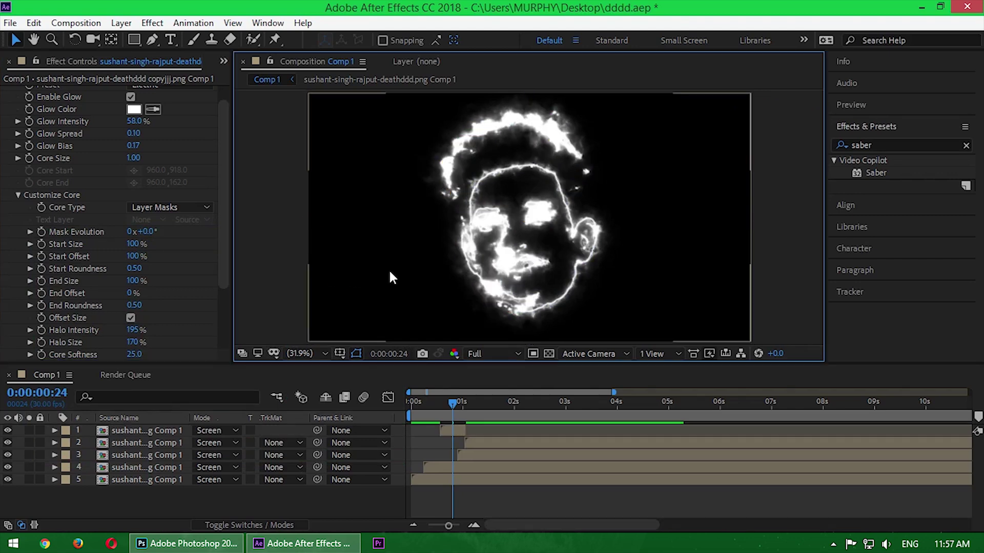
scroll(219, 169, up, 1)
Switch the top layer's Saber preset to Fusion with a white glow.
click(203, 104)
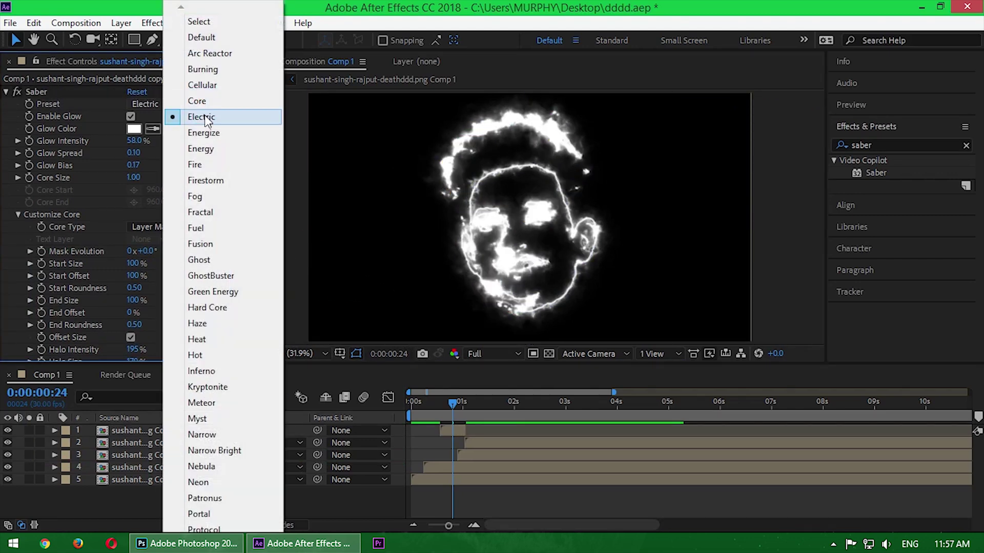
click(207, 239)
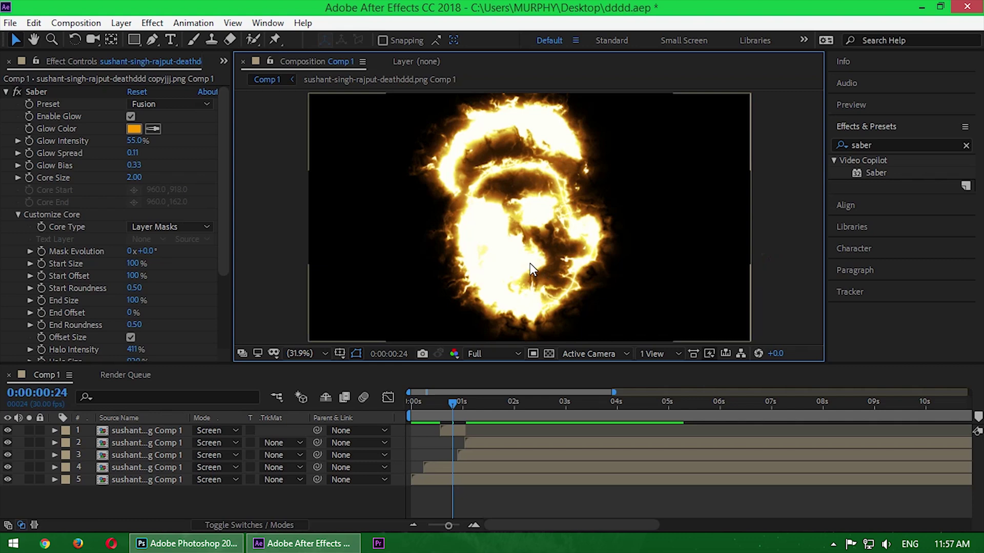
click(134, 129)
click(358, 266)
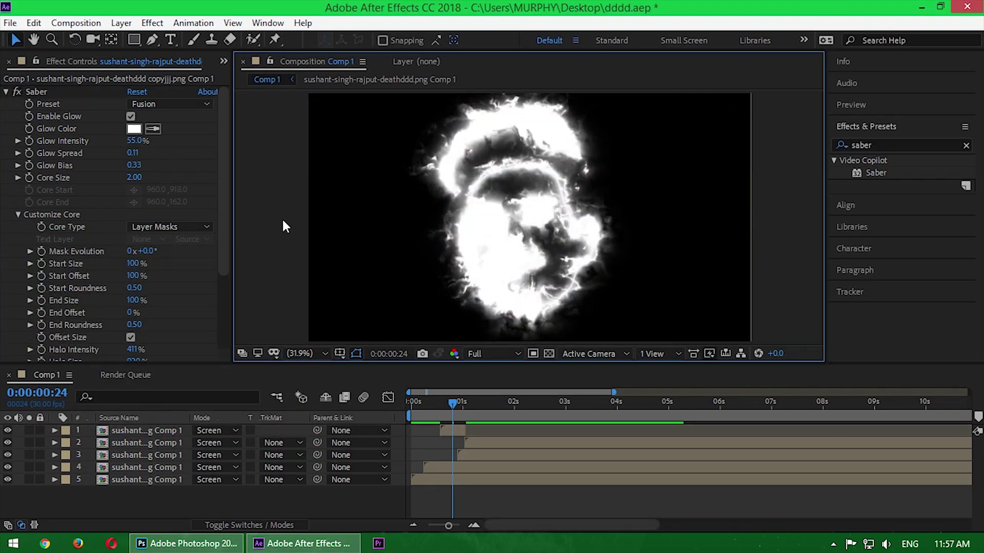
drag(225, 226, 218, 306)
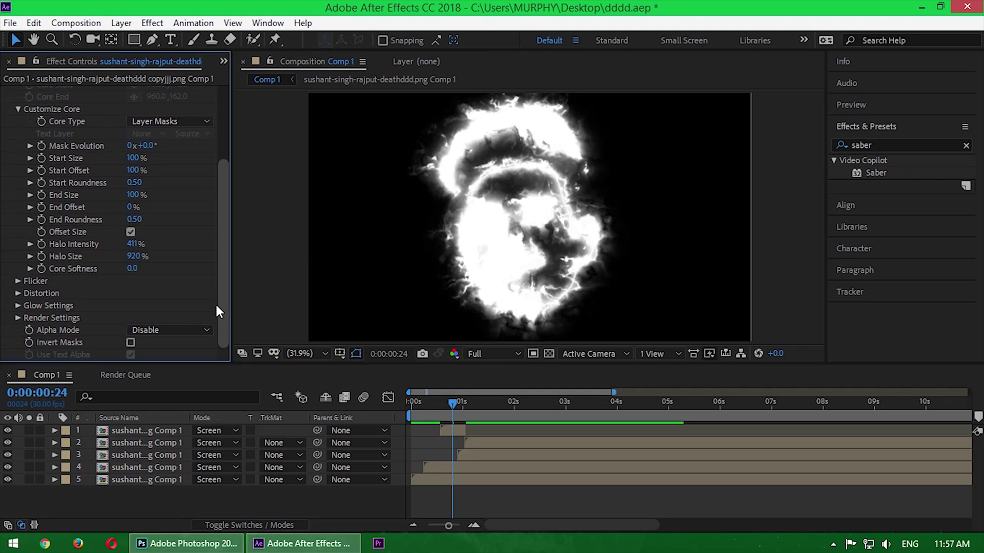
scroll(216, 261, up, 4)
Set Glow Intensity to 25% and Core Softness to 25.
click(136, 141)
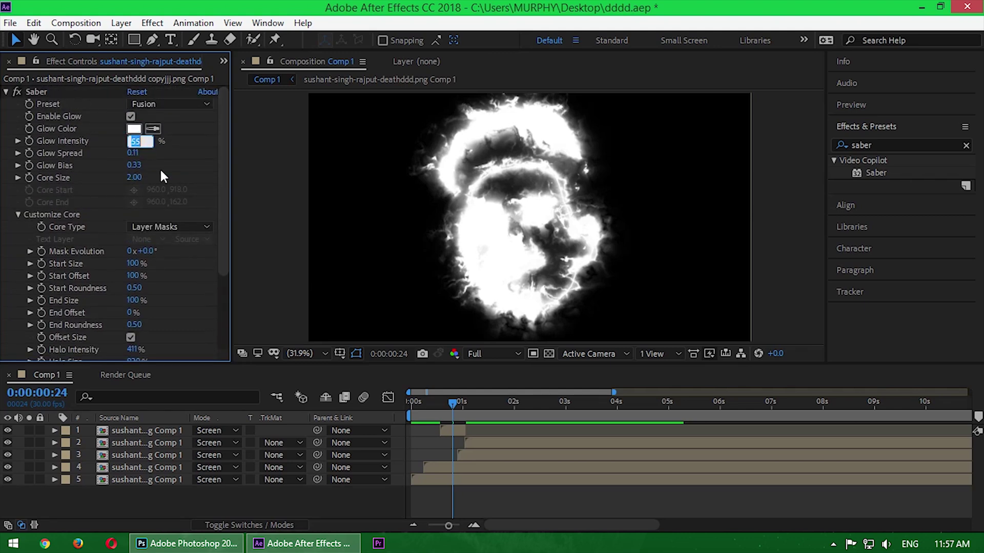
text(25)
key(Return)
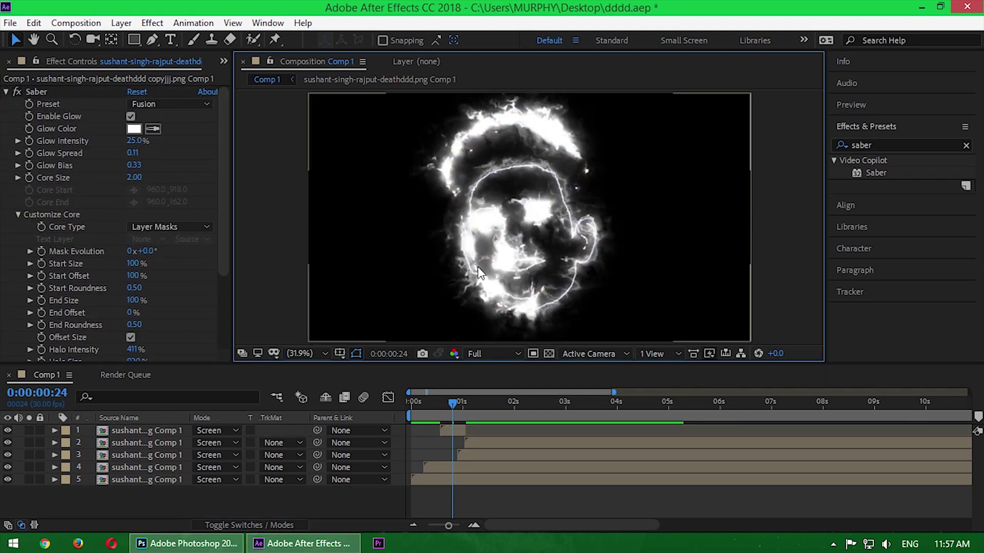
drag(222, 230, 221, 309)
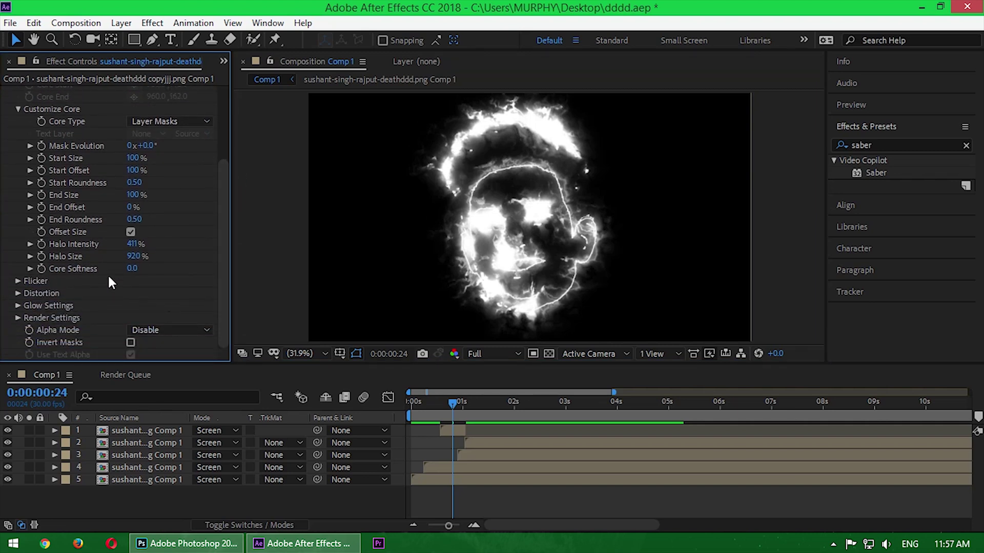
click(131, 268)
text(25)
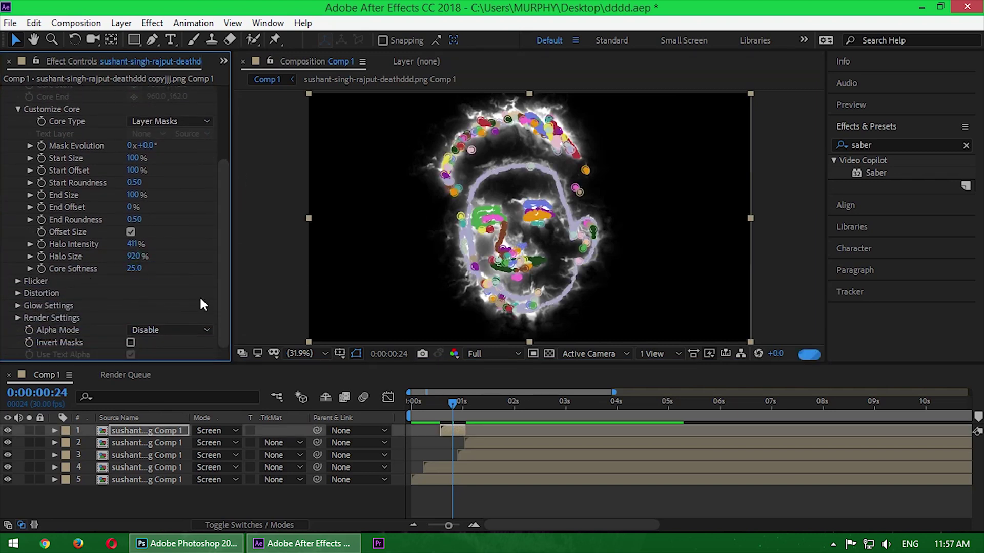
click(263, 277)
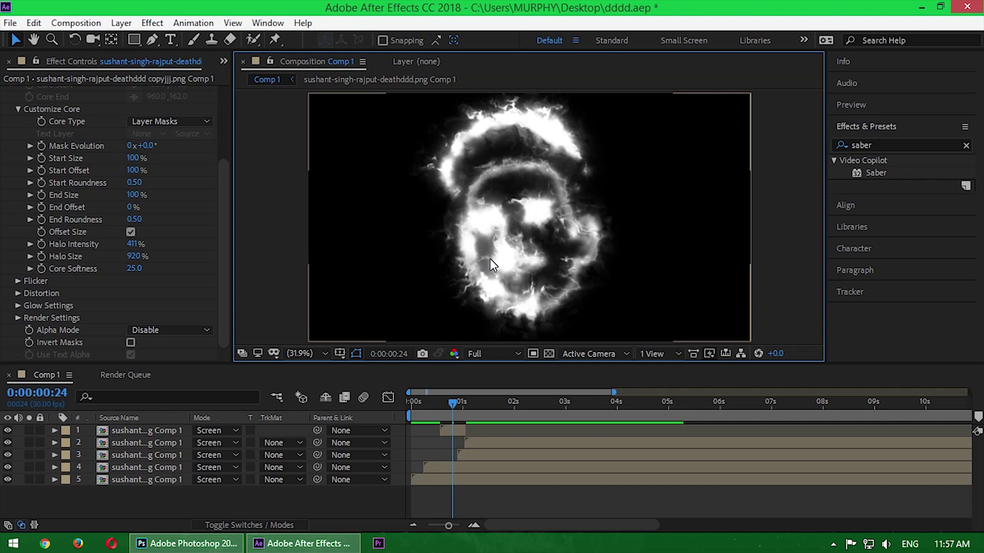
click(164, 431)
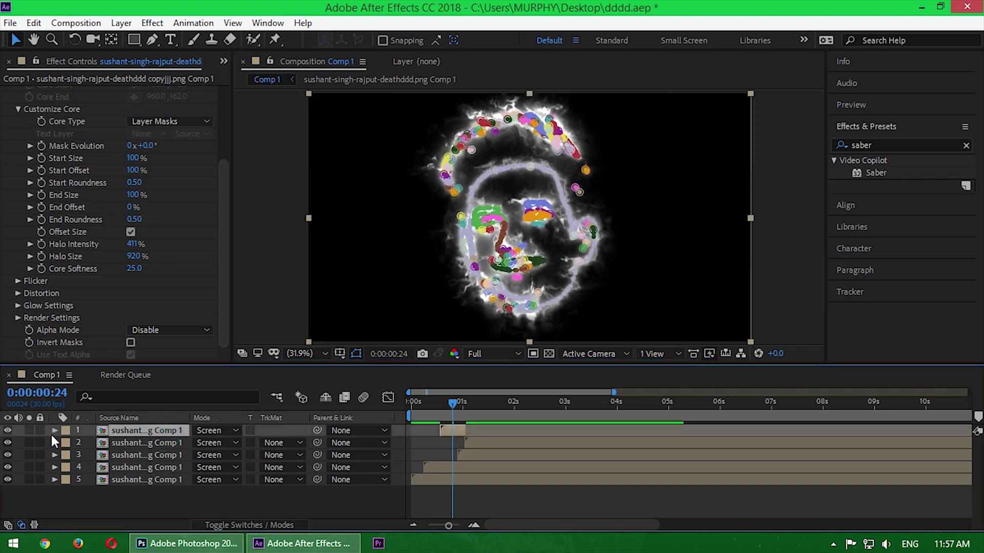
Set the top layer's opacity to 0% and start keyframing it.
click(54, 431)
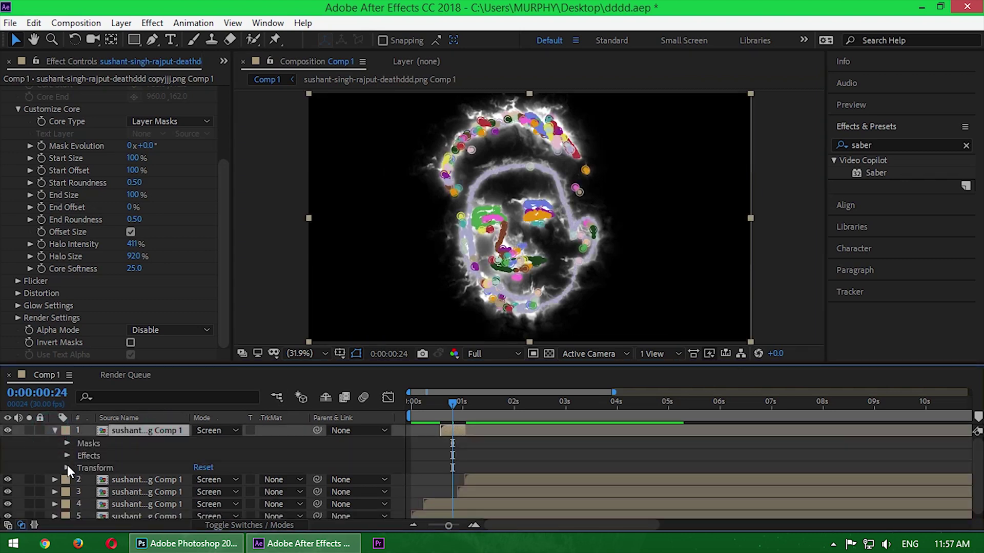
click(67, 467)
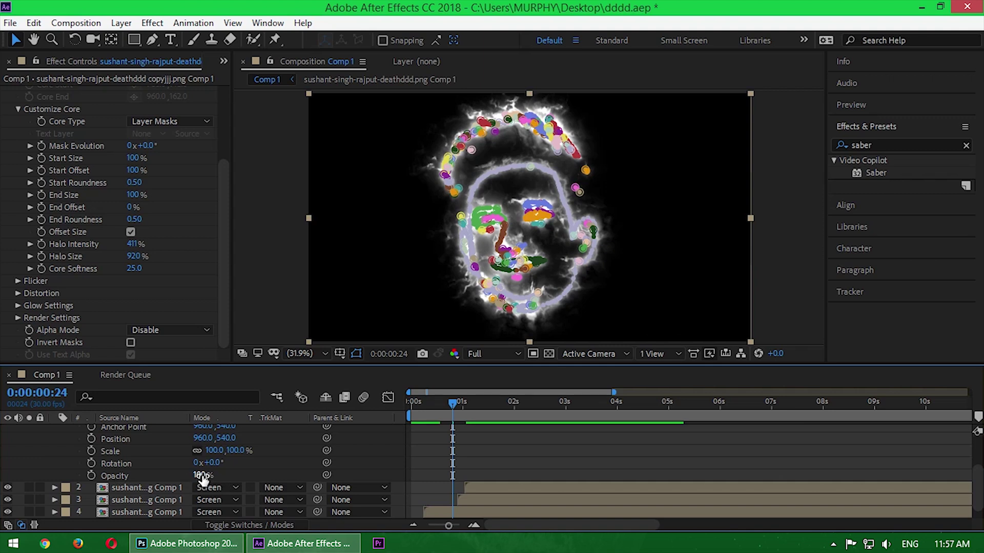
click(201, 476)
text(0)
key(Return)
scroll(461, 476, up, 2)
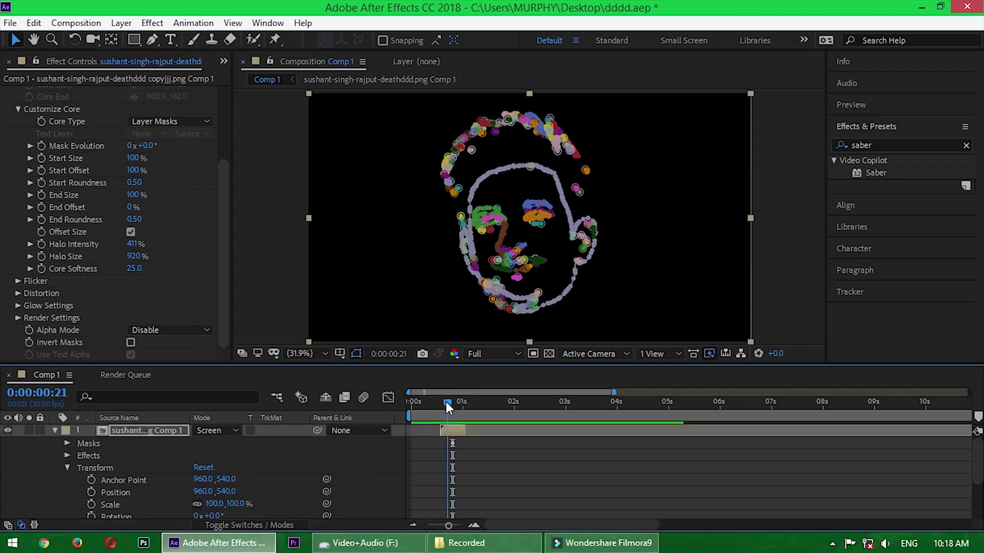
drag(446, 402, 441, 409)
scroll(171, 497, down, 4)
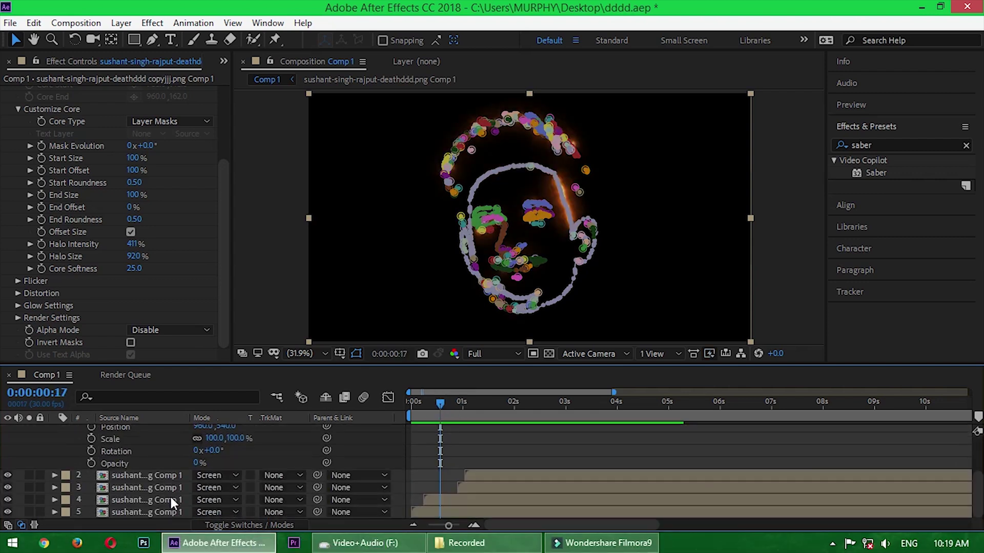
click(91, 463)
Add a 30% opacity keyframe at frame 20, then move the time to 1:10.
drag(438, 404, 445, 403)
click(198, 465)
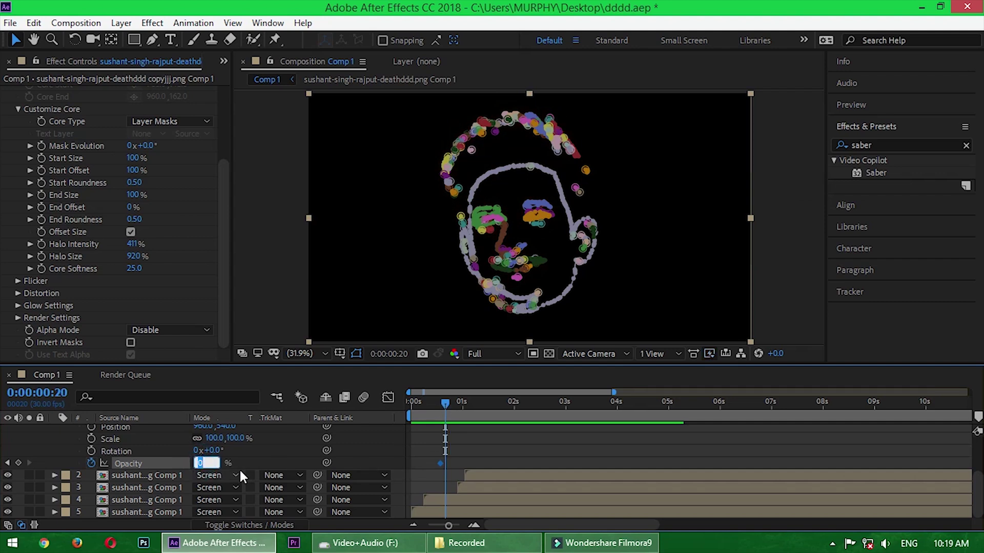
text(30)
key(Return)
click(786, 310)
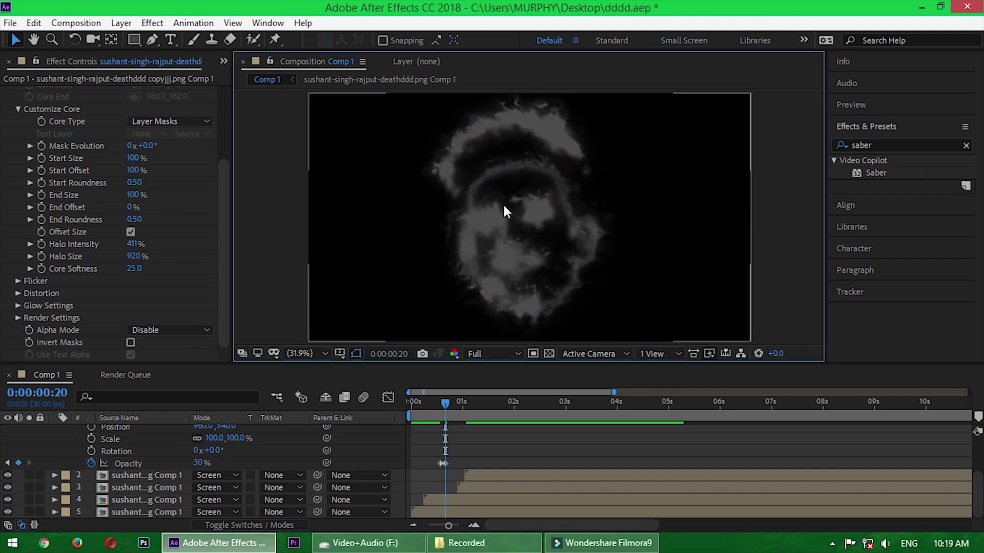
drag(446, 403, 471, 403)
scroll(516, 459, up, 3)
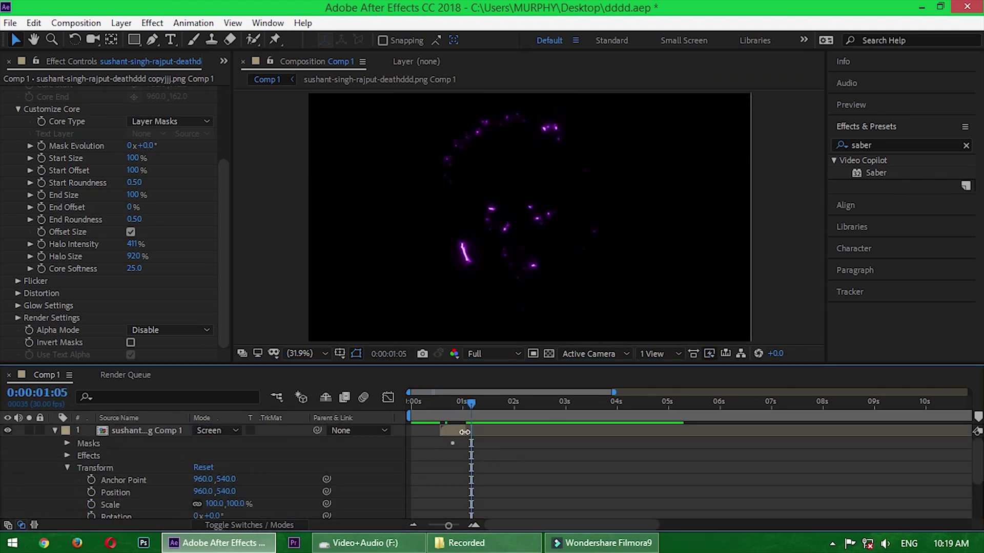
scroll(487, 453, down, 3)
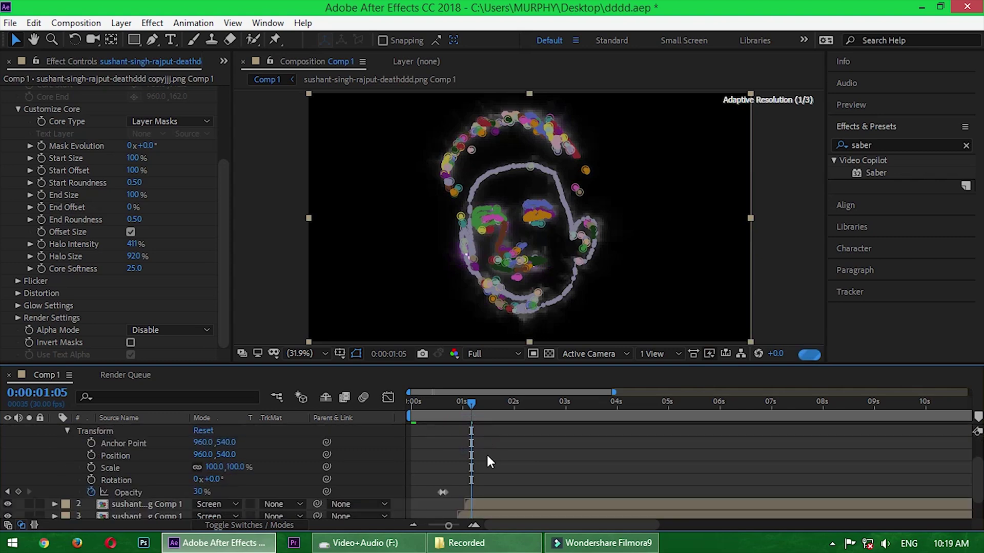
click(771, 294)
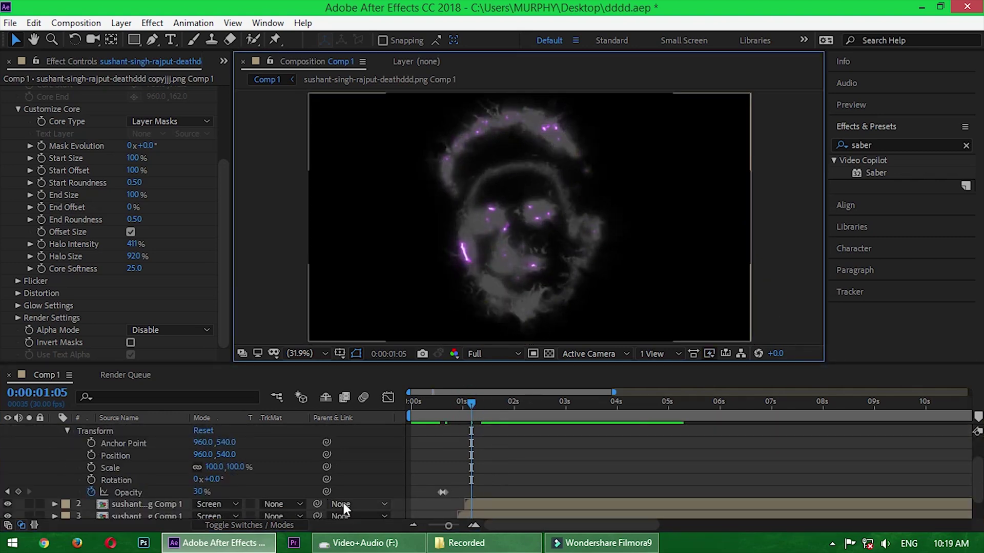
click(473, 401)
drag(472, 400, 480, 400)
Set the opacity keyframe at 1:10, then preview the animation from frame 17.
click(202, 491)
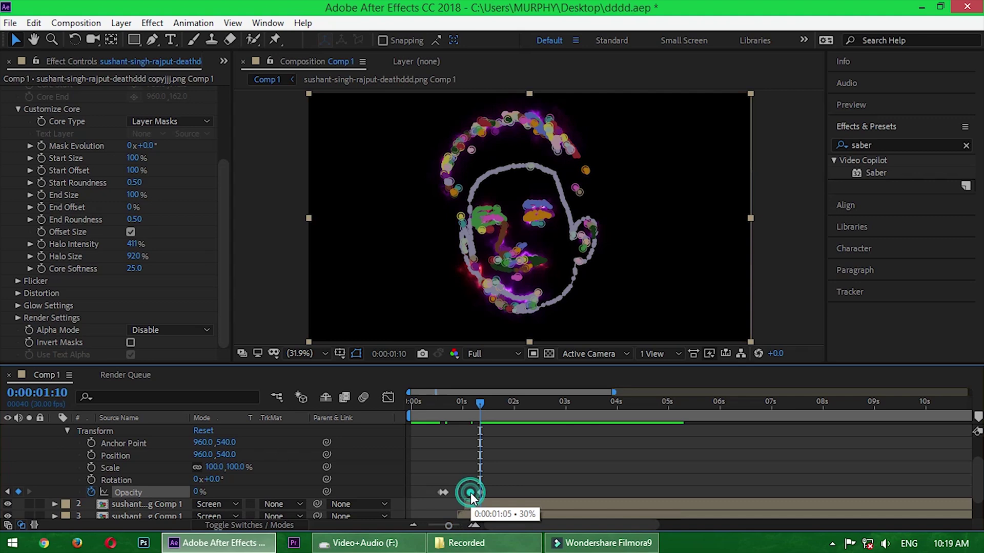
click(777, 294)
drag(443, 415, 401, 404)
key(space)
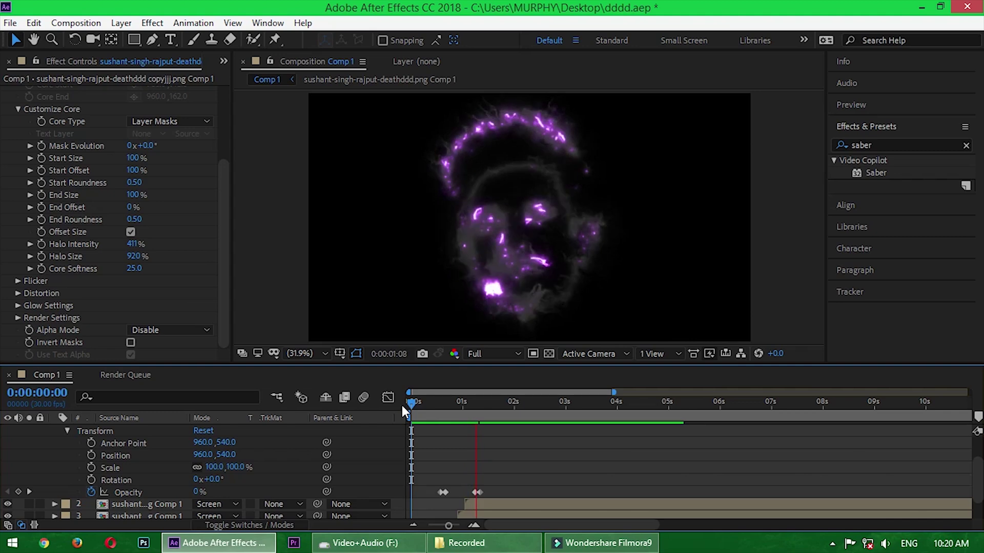
click(414, 400)
Lower opacity to about 19% between keyframes, collapse the layer, and replay the animation.
drag(414, 401, 462, 425)
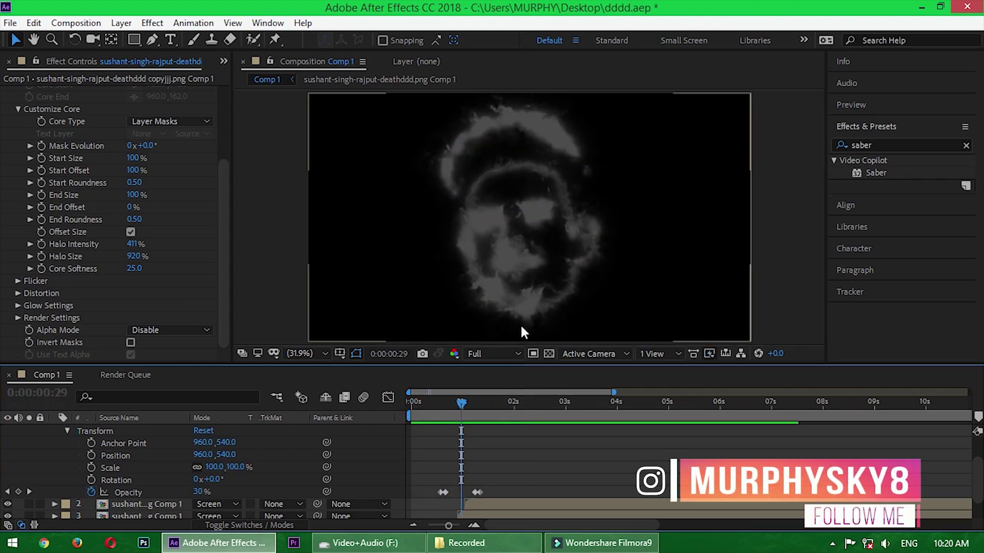
drag(201, 492, 193, 492)
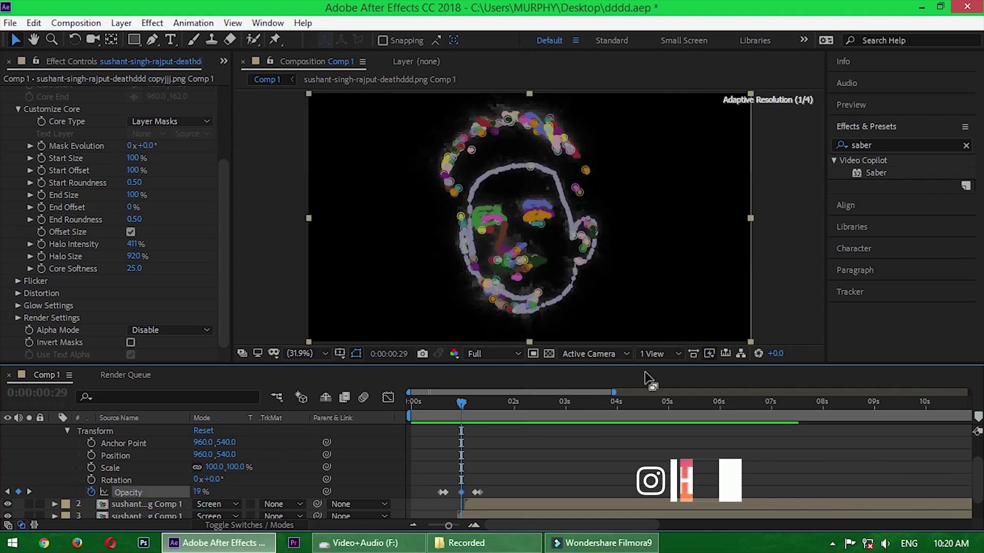
drag(467, 405, 424, 405)
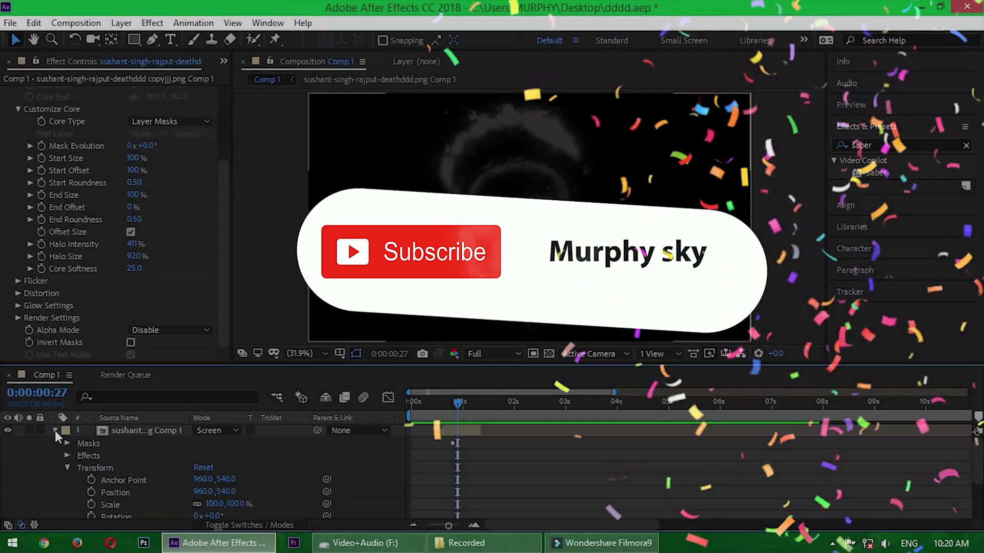
click(55, 431)
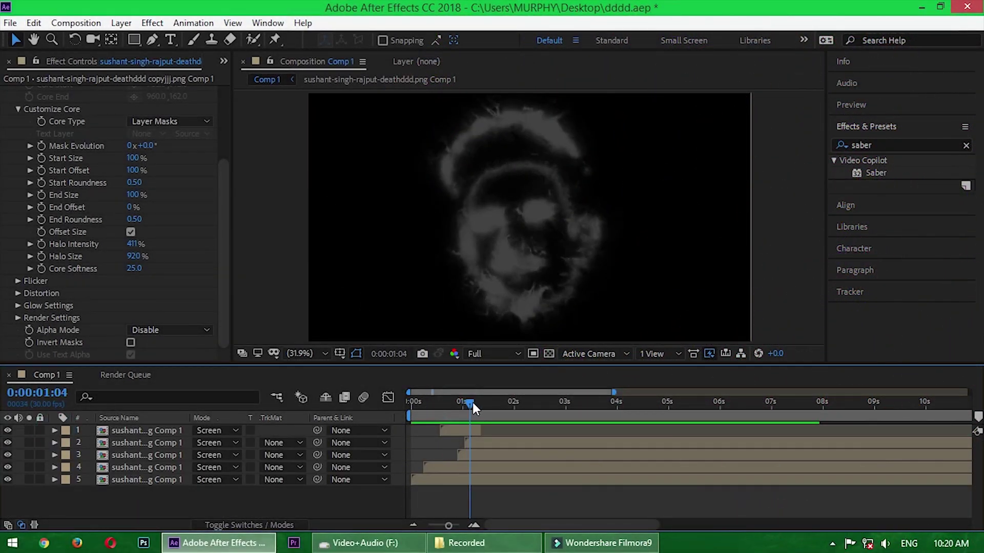
drag(460, 405, 416, 411)
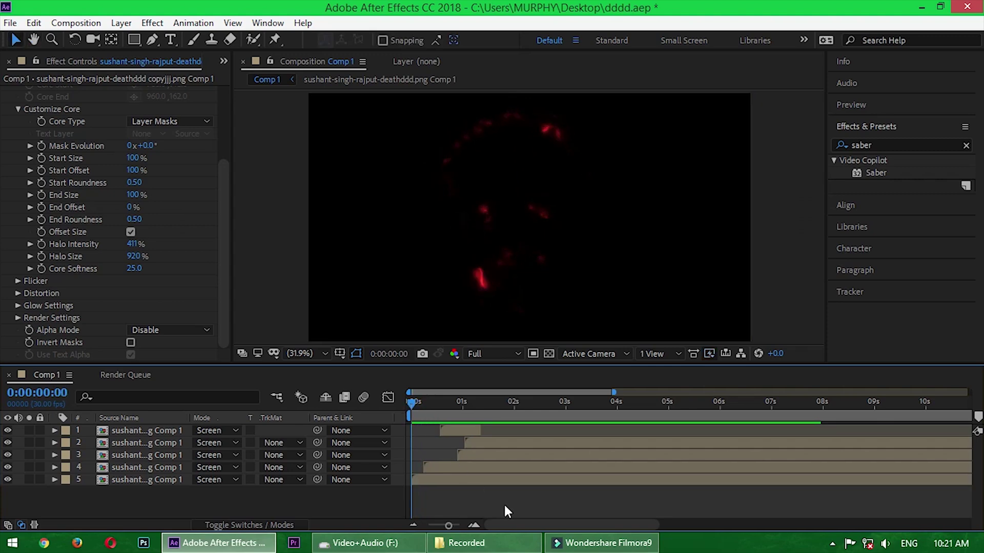
key(space)
drag(477, 402, 424, 398)
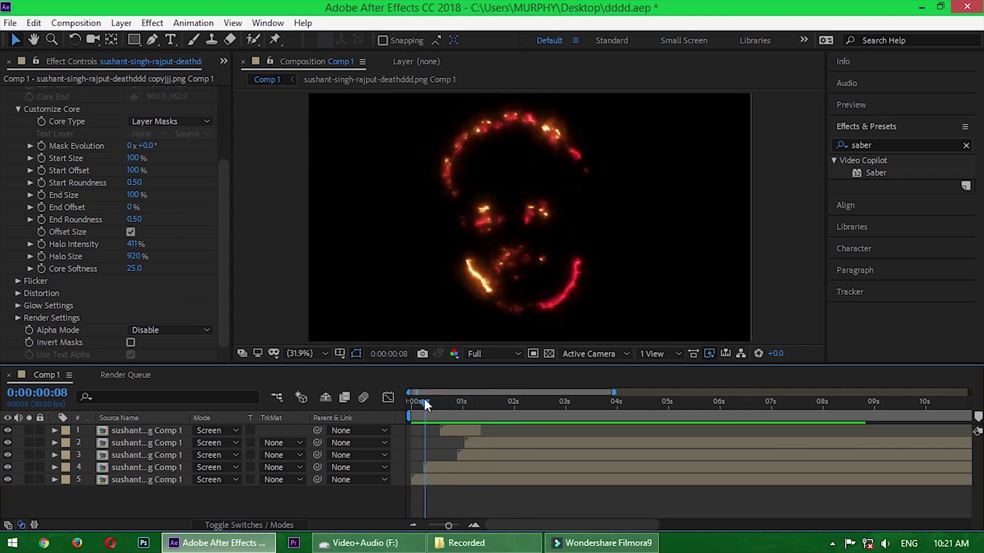